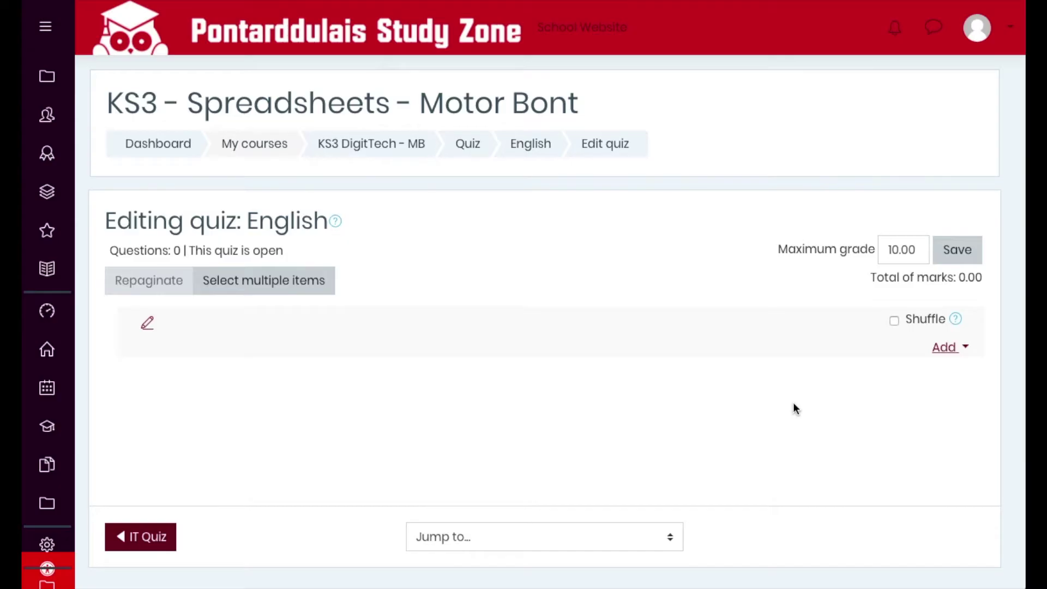
- Add a new question of the type Drag and drop markers to the English quiz
click(944, 347)
click(853, 382)
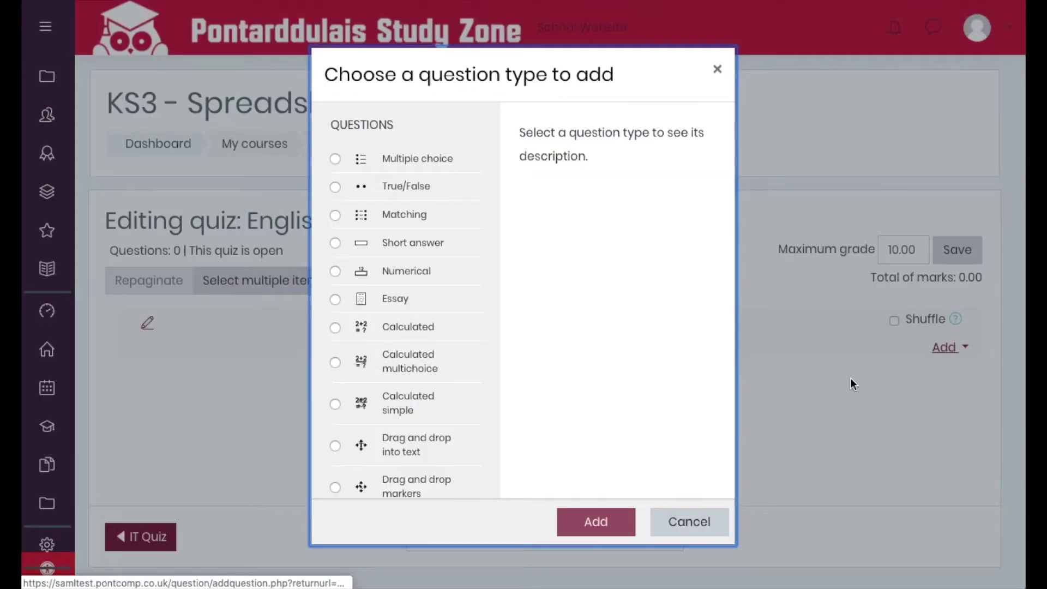
scroll(432, 419, down, 2)
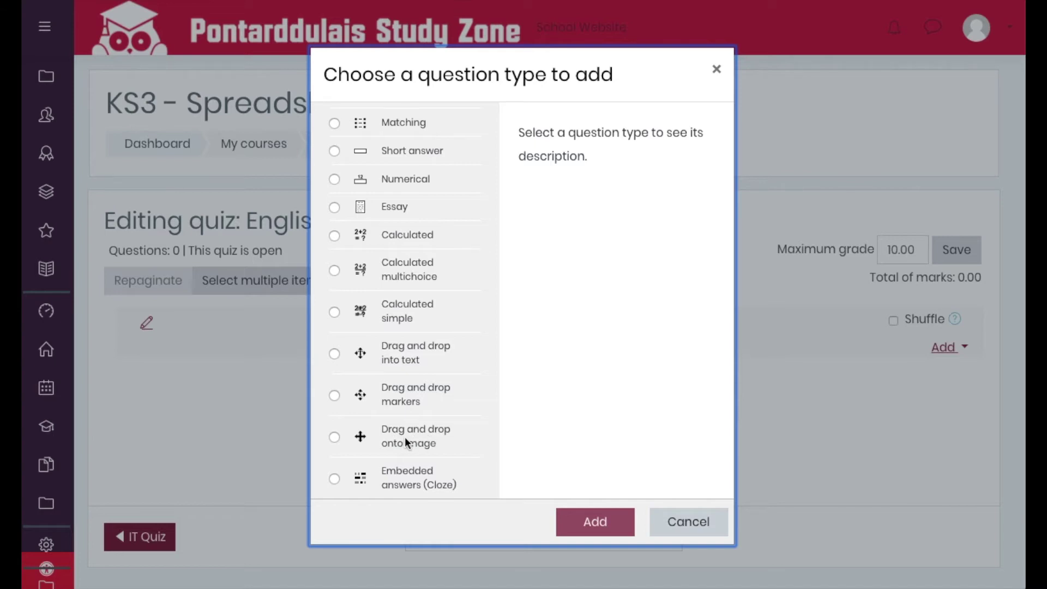
click(400, 395)
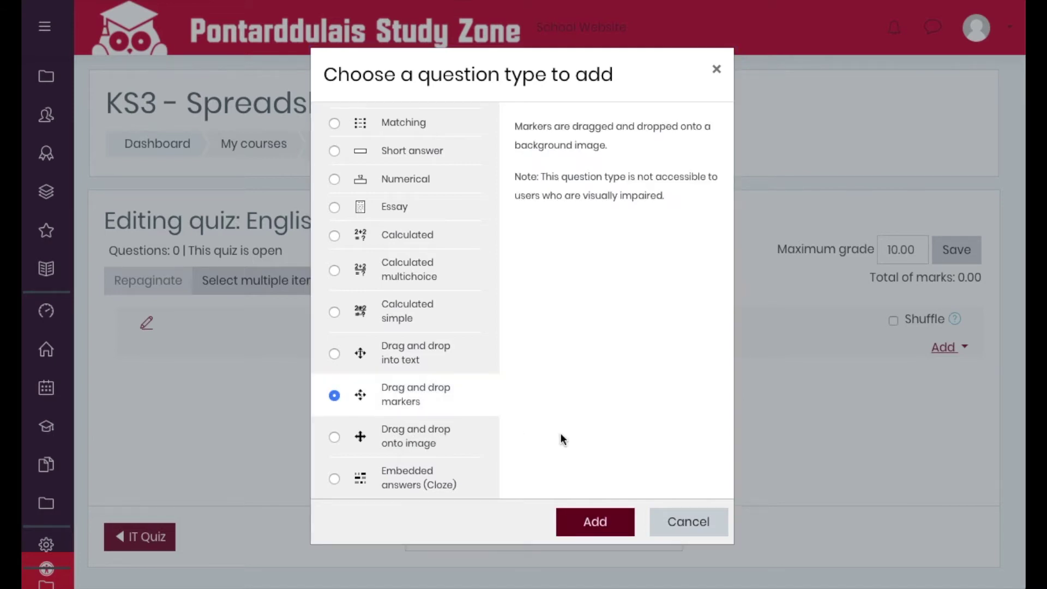
click(607, 528)
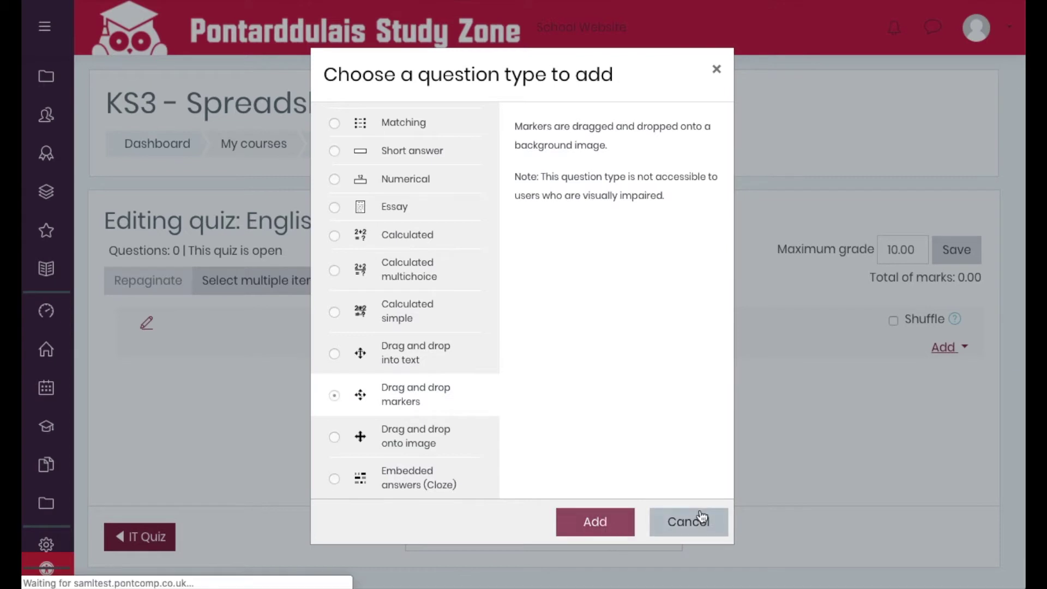
- Set the question's category to Default for English
scroll(518, 349, down, 1)
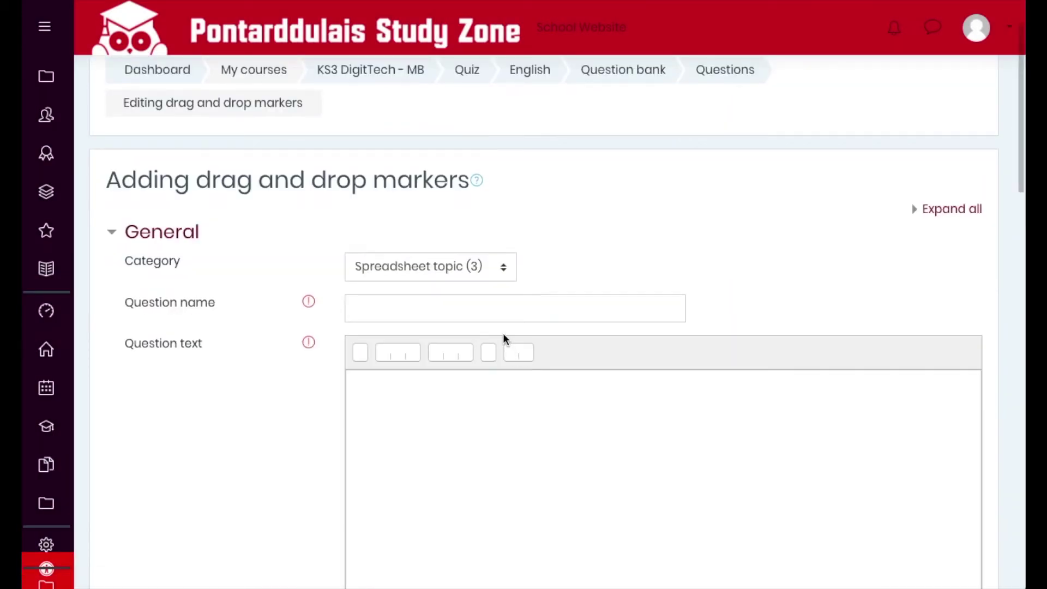
click(463, 265)
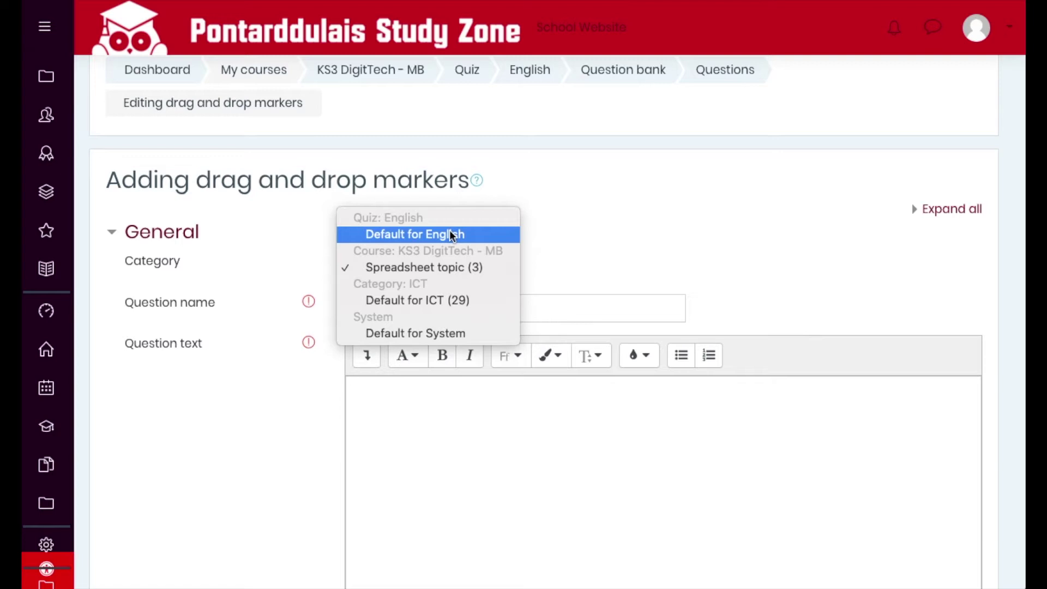
click(452, 234)
- Name the question "Drag the words into the correct section."
scroll(593, 253, up, 1)
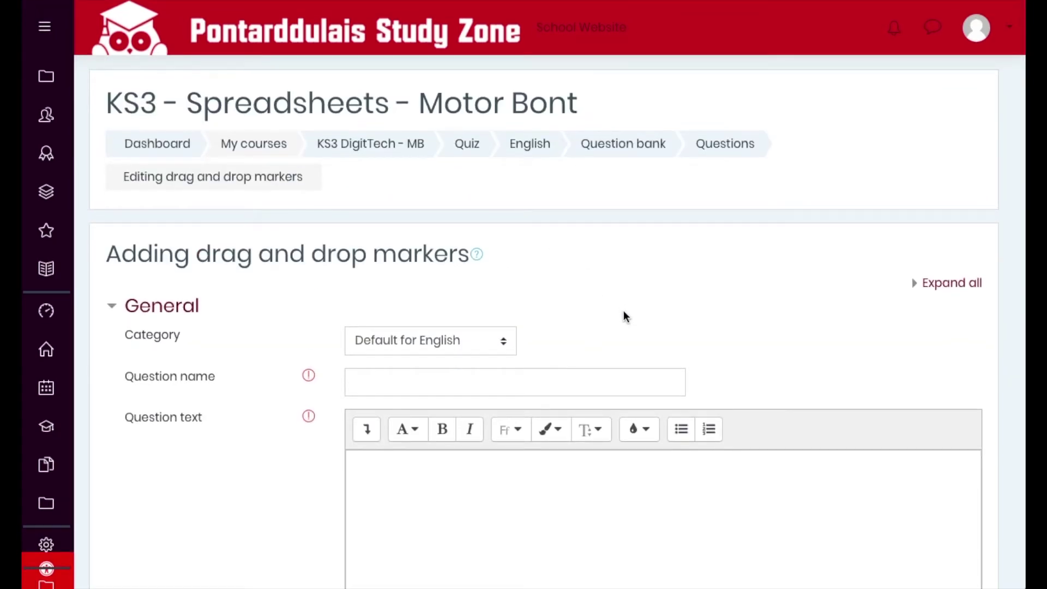
click(567, 381)
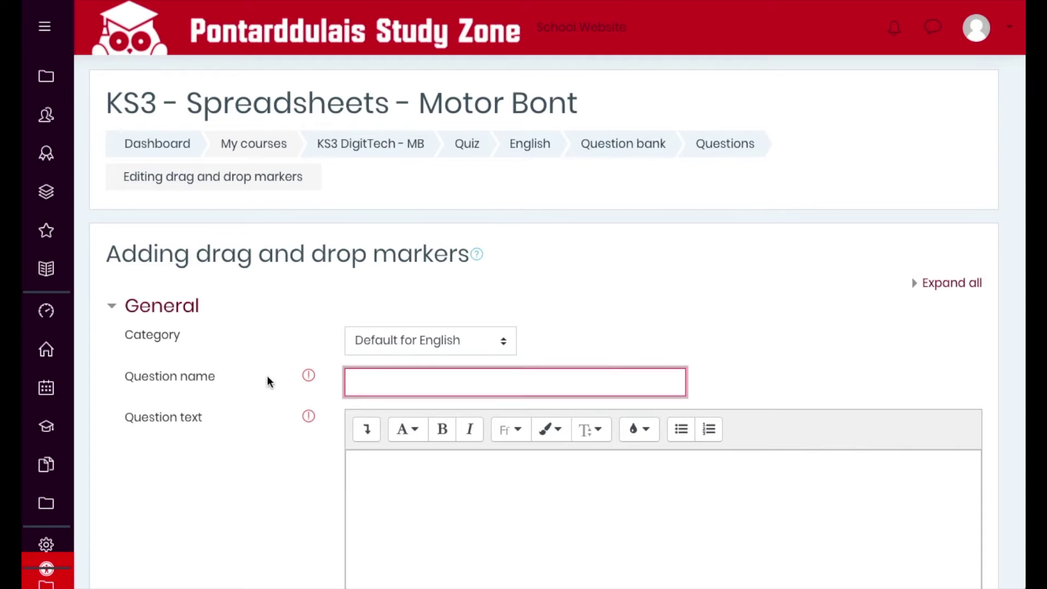
text(Drag the answers into the correct t)
text(ection.)
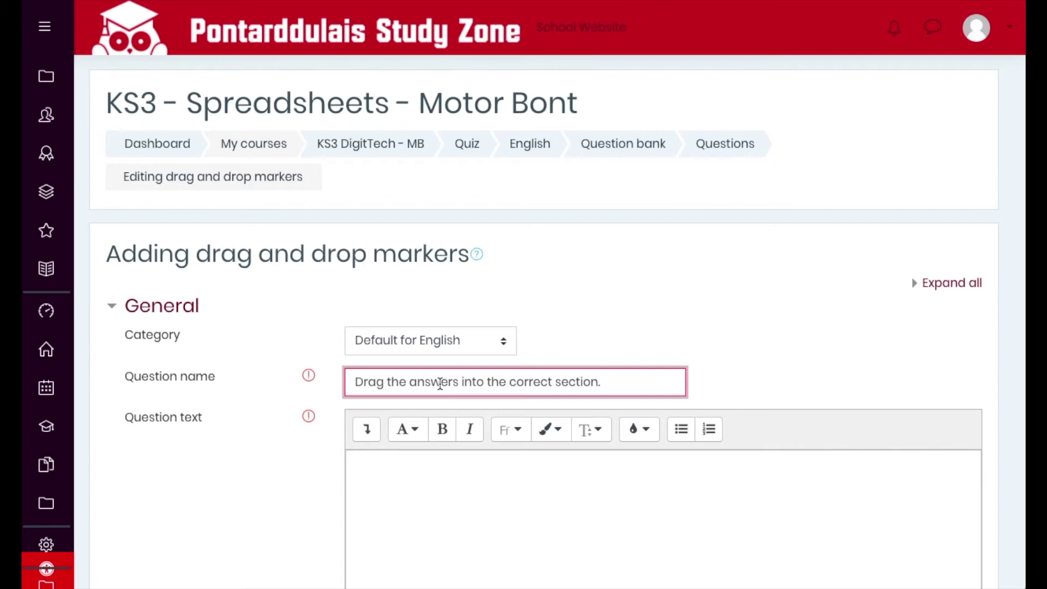
double_click(441, 384)
text(words)
- Copy the question name "Drag the words into the correct section." into the question text
drag(635, 373, 345, 367)
key(ctrl+c)
click(528, 456)
key(ctrl+v)
- Upload table.png as the question's background image
scroll(634, 273, down, 10)
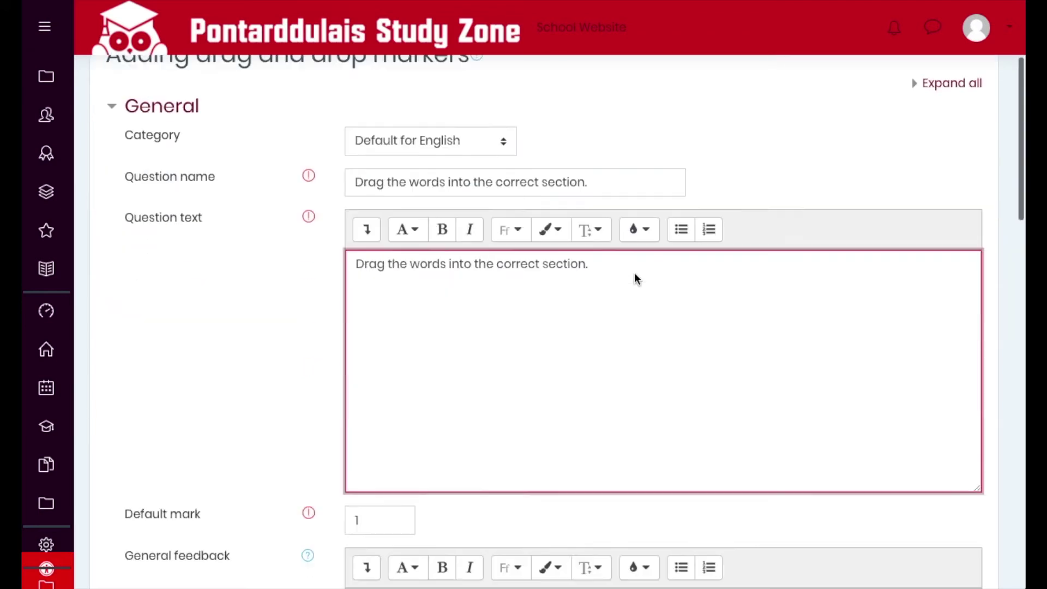
scroll(634, 279, down, 3)
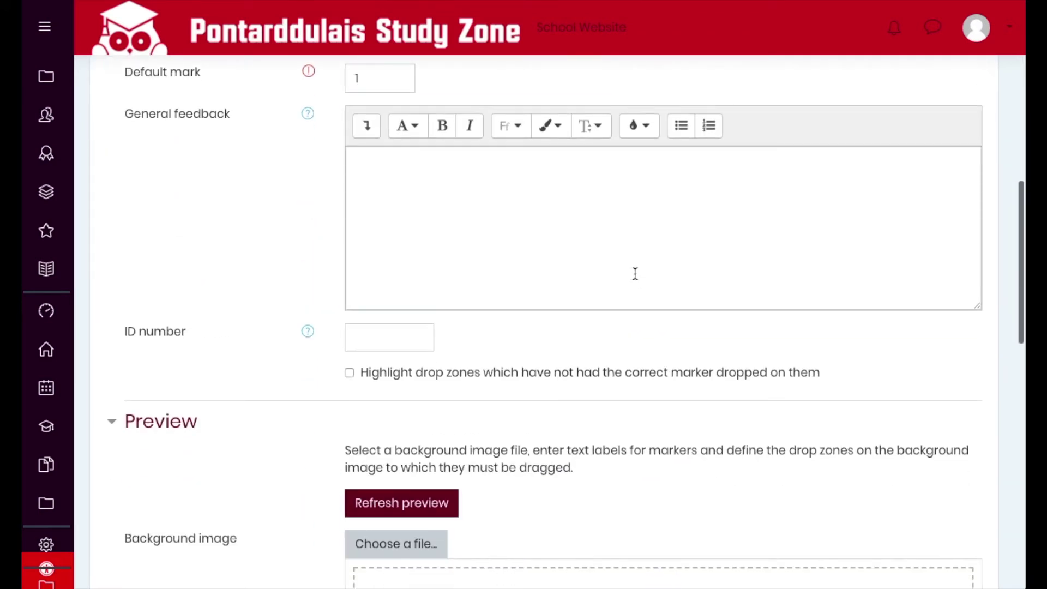
scroll(636, 278, down, 3)
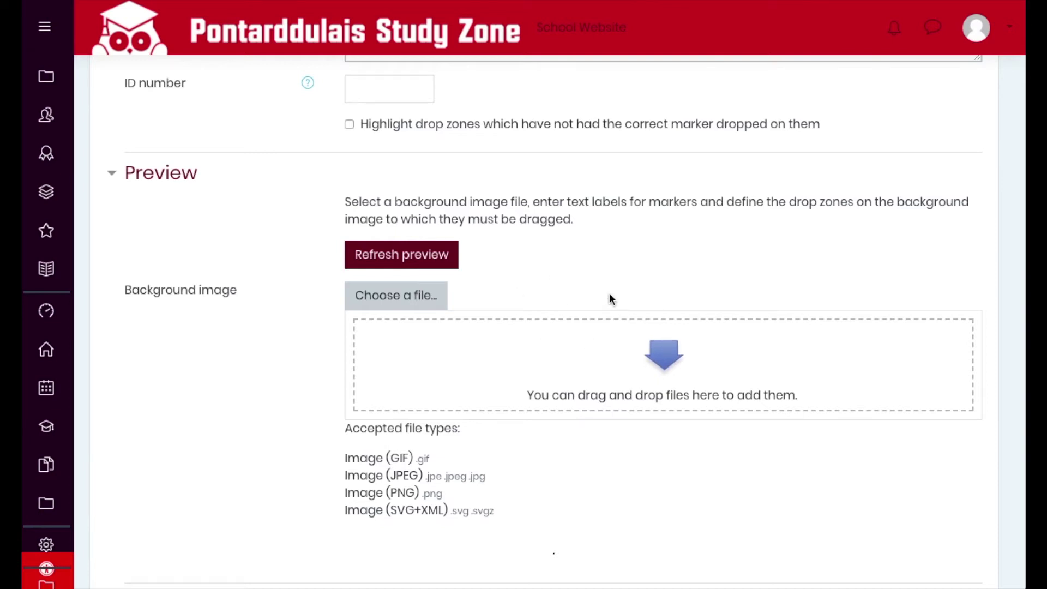
drag(613, 359, 593, 363)
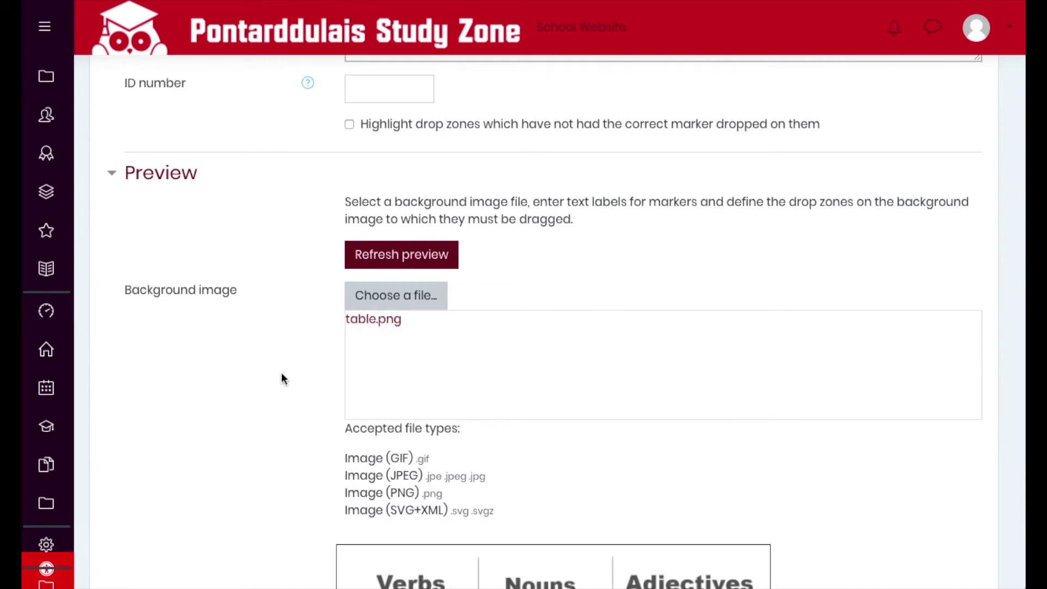
- Expand the Markers section and define marker 1 as "accept" with the number set to 1
scroll(283, 378, down, 5)
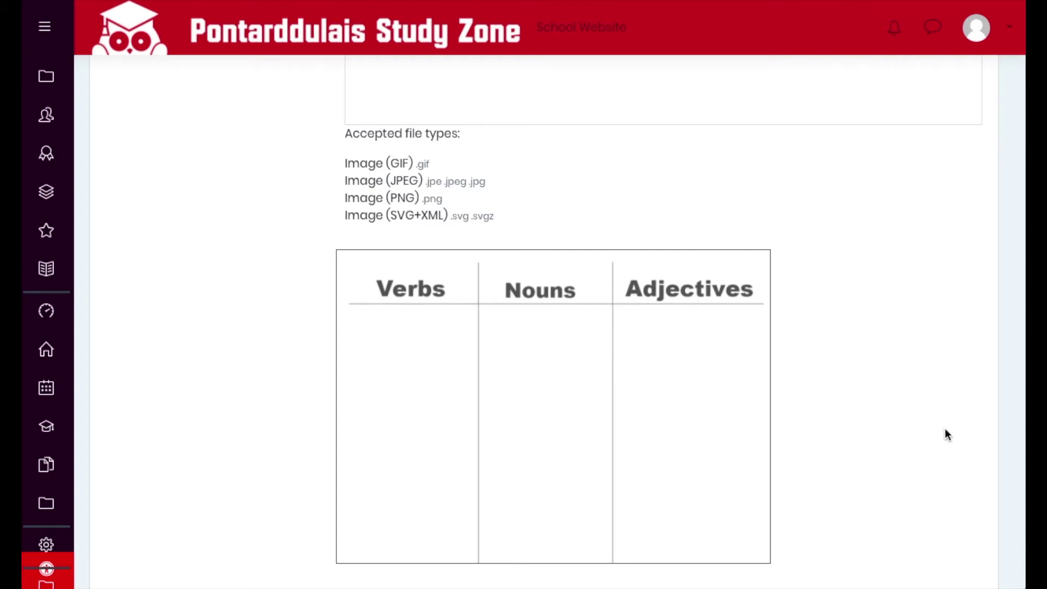
scroll(556, 513, down, 1)
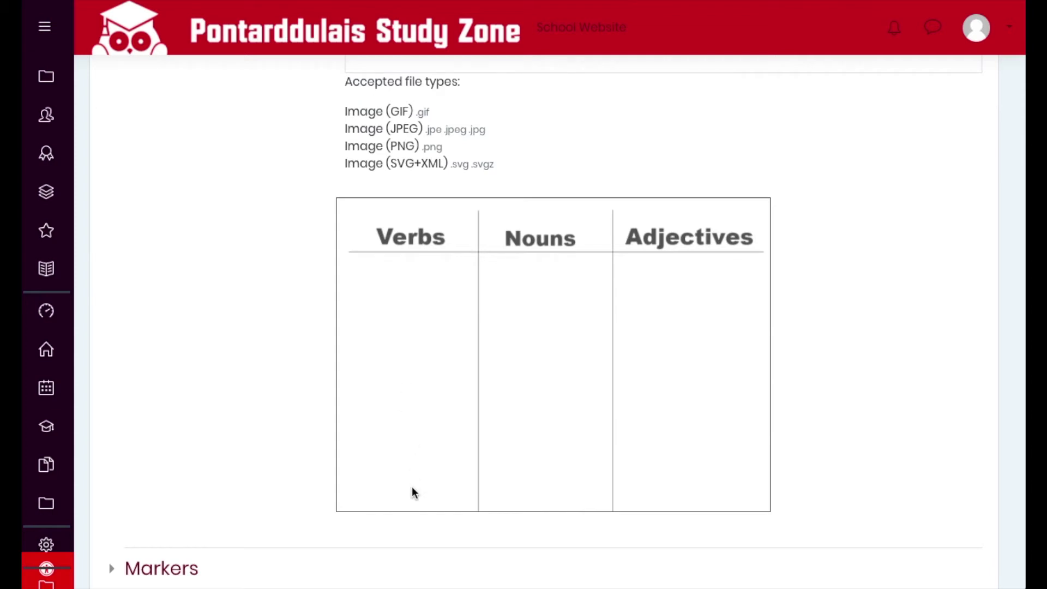
scroll(276, 406, down, 4)
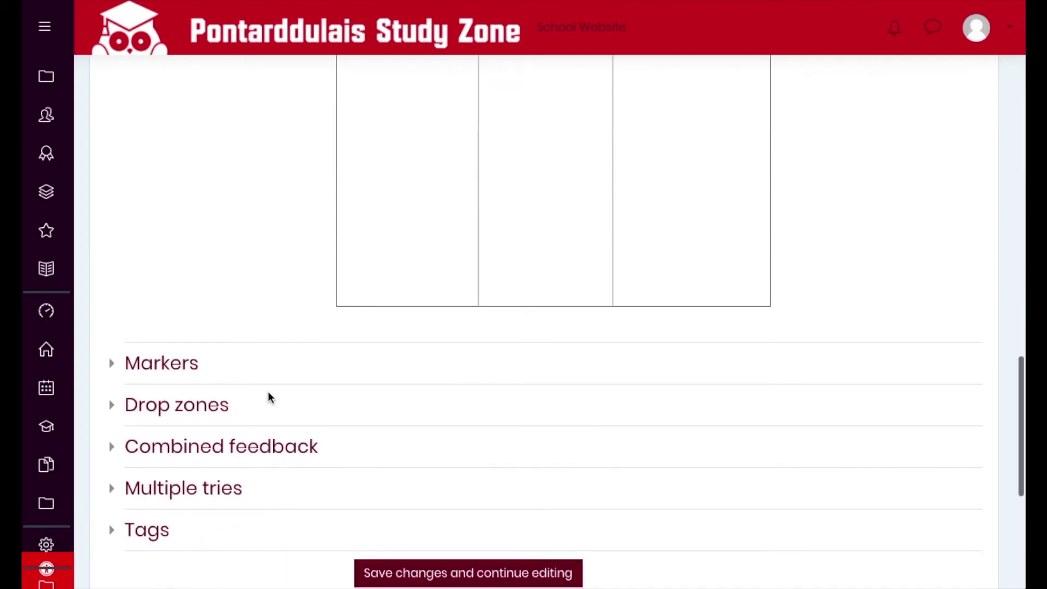
click(155, 367)
click(384, 434)
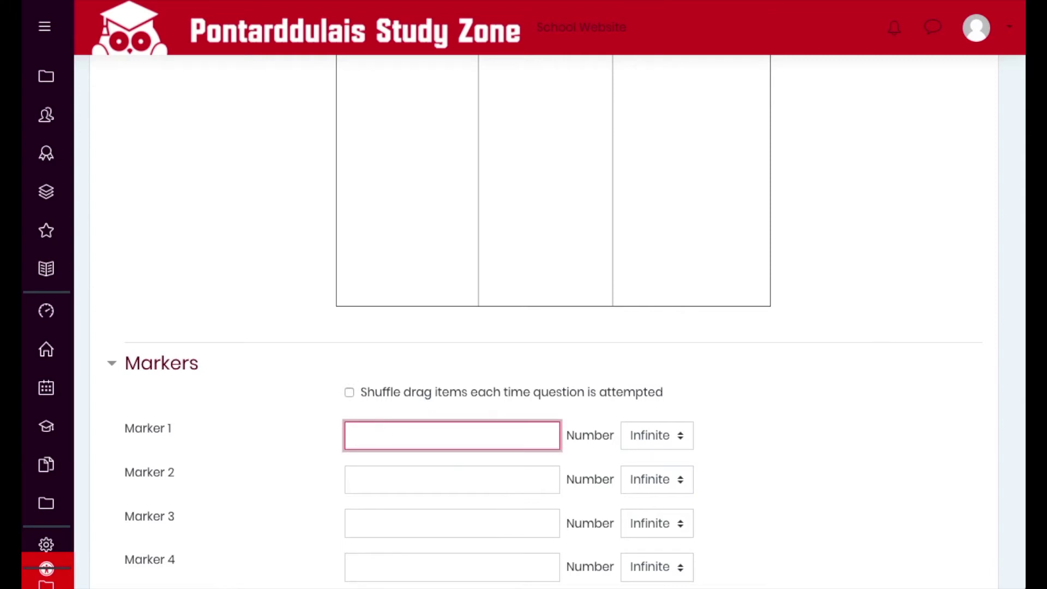
click(486, 437)
text(accept)
scroll(739, 447, down, 2)
click(651, 363)
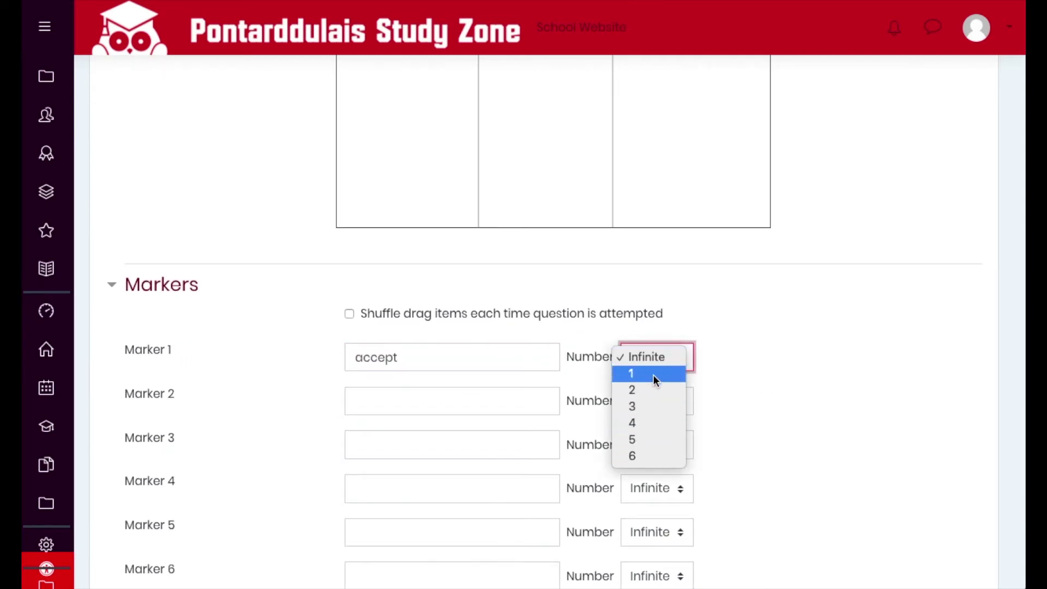
click(654, 374)
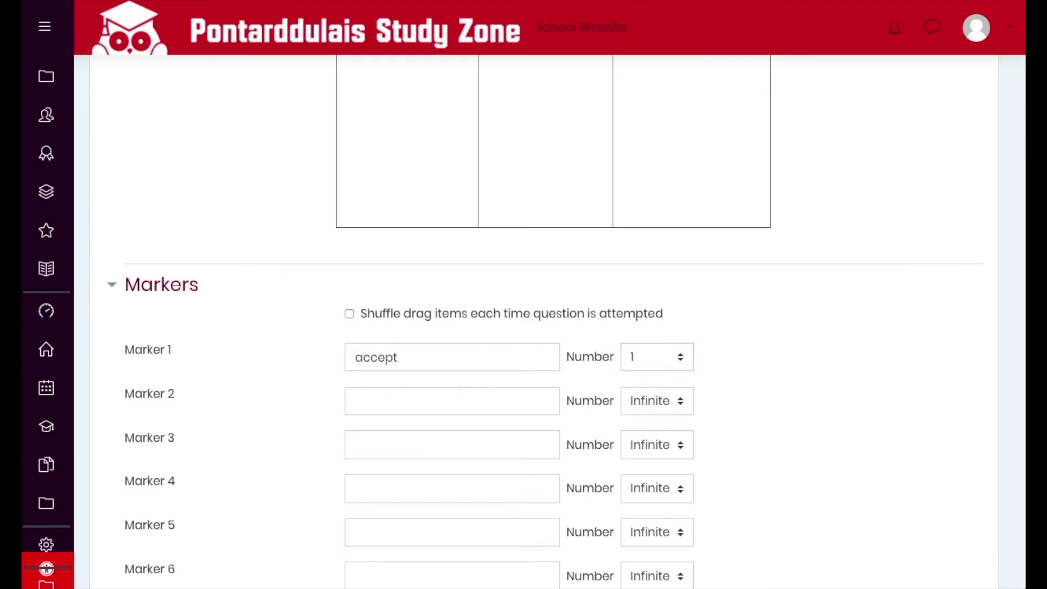
- Define marker 2 as "acceptance" with the number set to 1
click(404, 404)
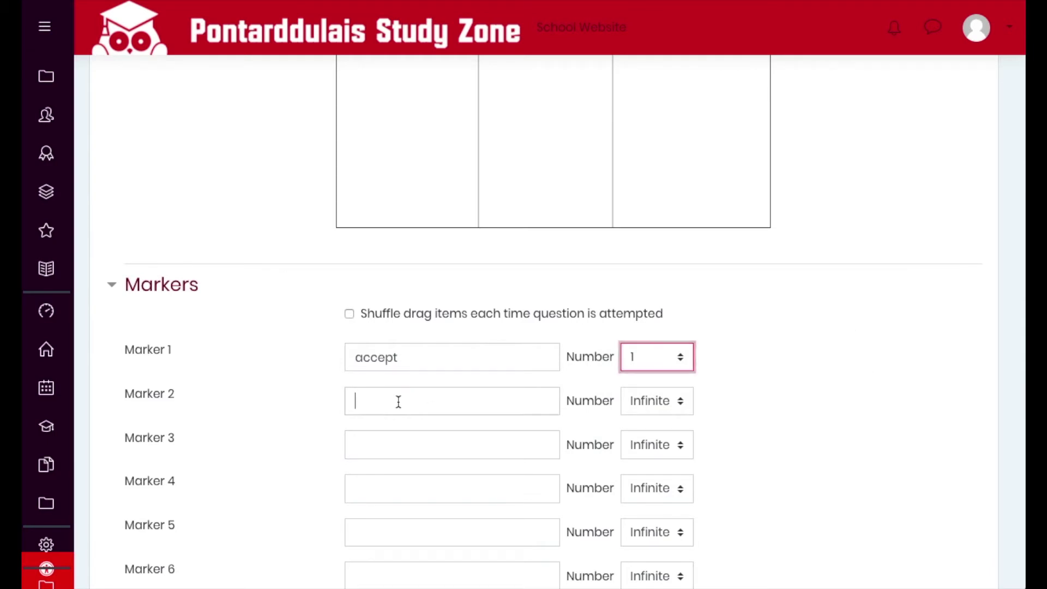
text(acceptance)
click(664, 402)
click(648, 424)
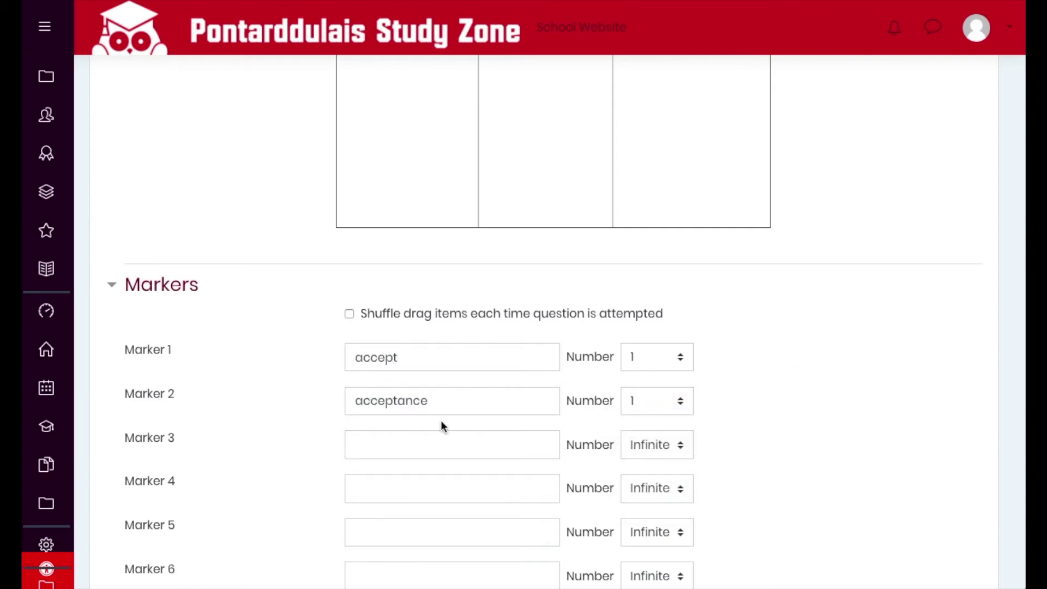
- Enter "acceptable", "achieve", "achievement" and "achievable" as the texts of markers 3 to 6
click(388, 445)
text(acceptable)
click(391, 492)
text(achieve)
scroll(463, 417, down, 3)
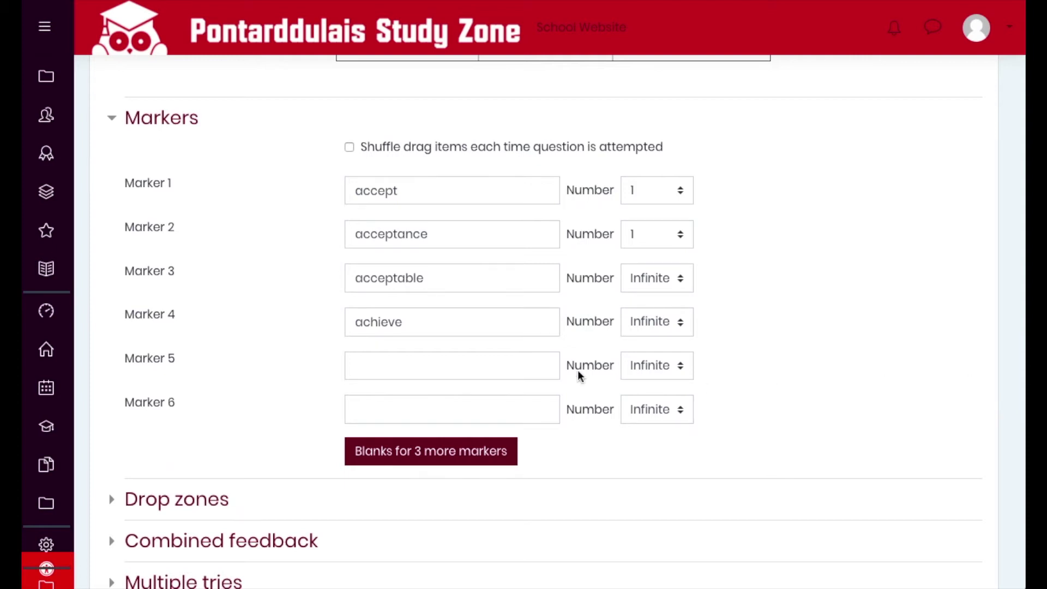
click(432, 363)
text(achievement)
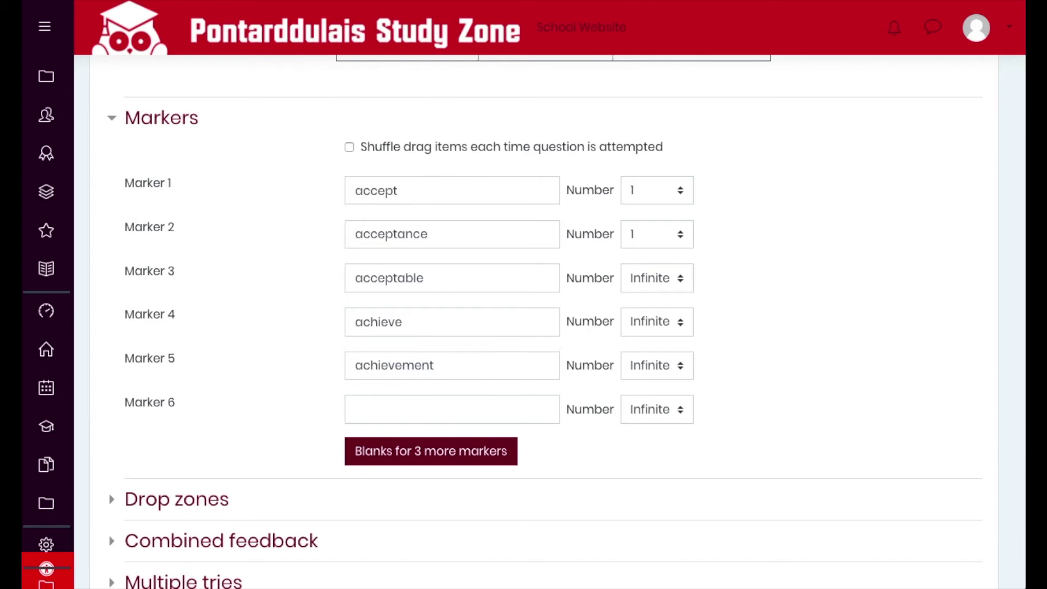
click(409, 409)
text(achievable)
- Set the number to 1 for each of the markers 3 to 6
click(648, 285)
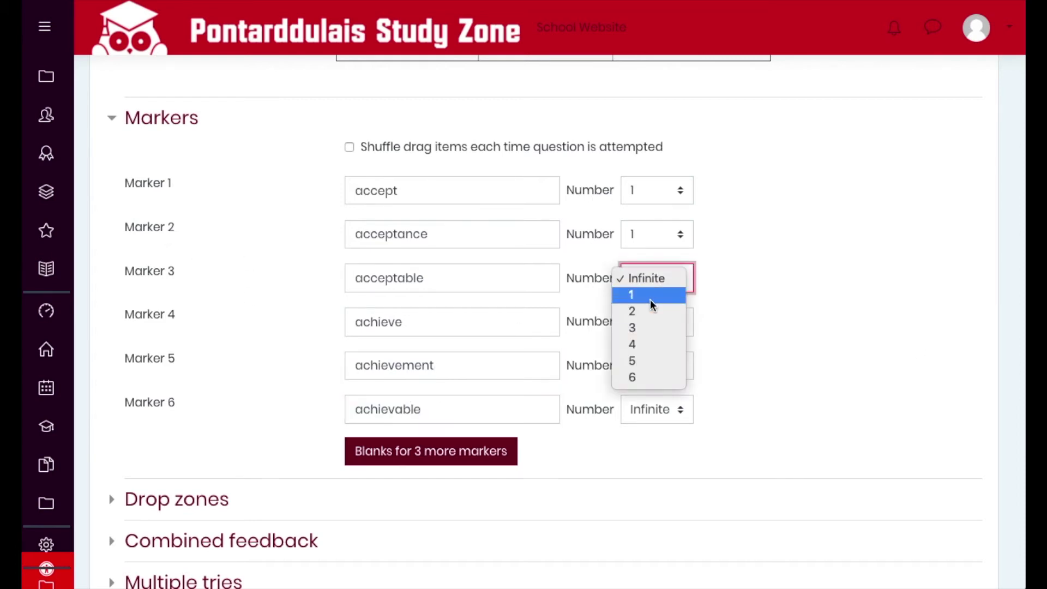
key(Escape)
click(659, 325)
click(650, 341)
click(661, 367)
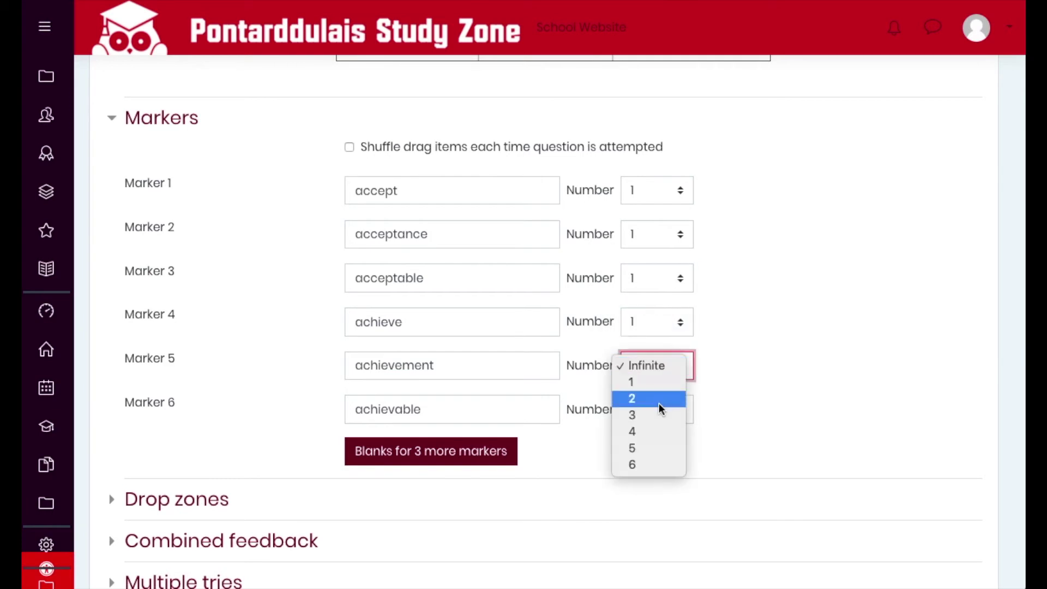
click(661, 385)
click(666, 411)
click(661, 427)
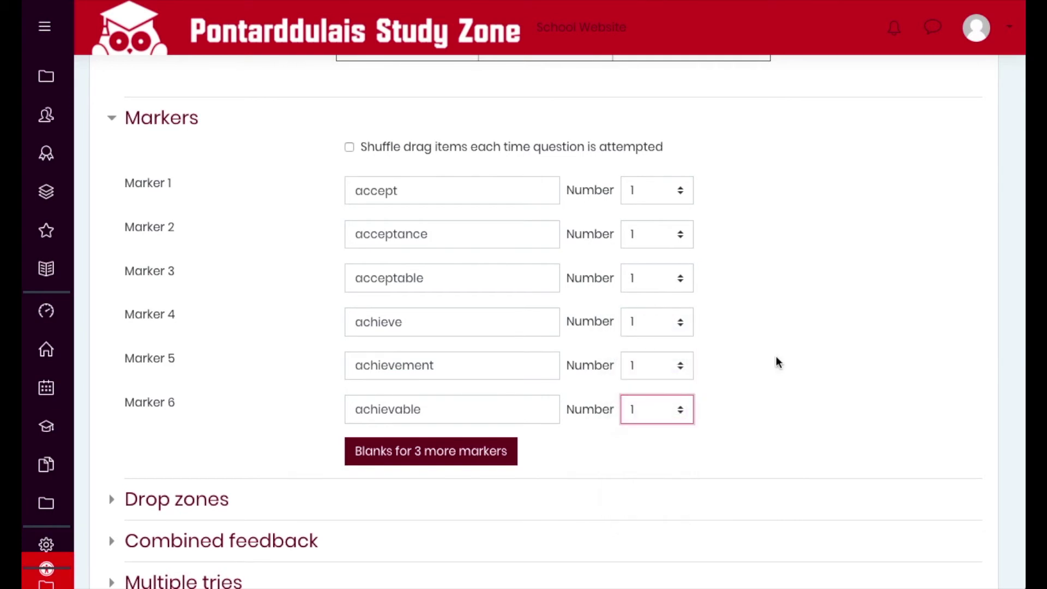
- Turn on shuffling of the drag items each time the question is attempted
scroll(775, 355, up, 2)
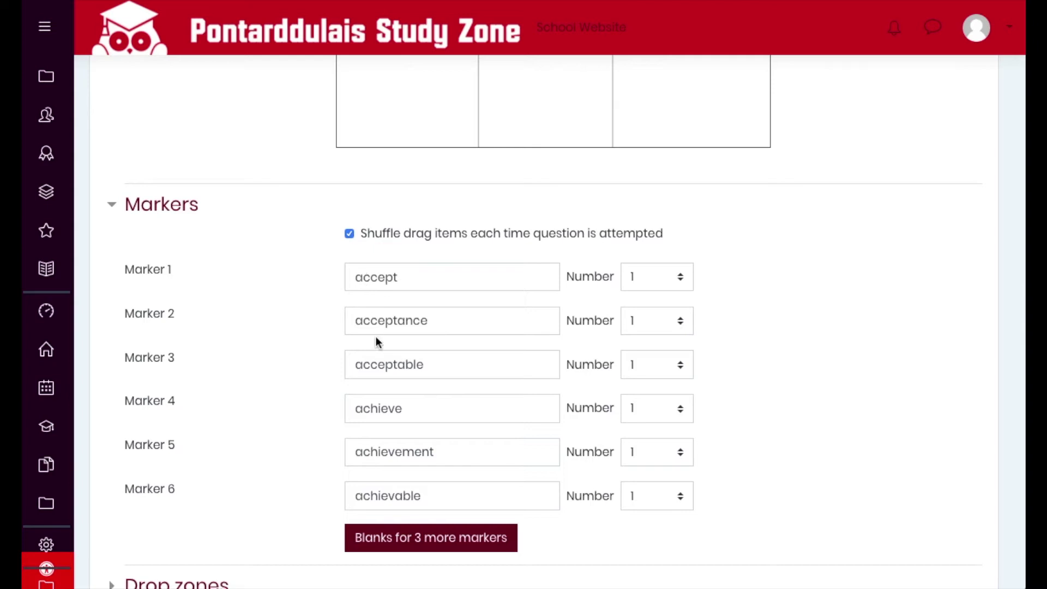
scroll(335, 401, down, 3)
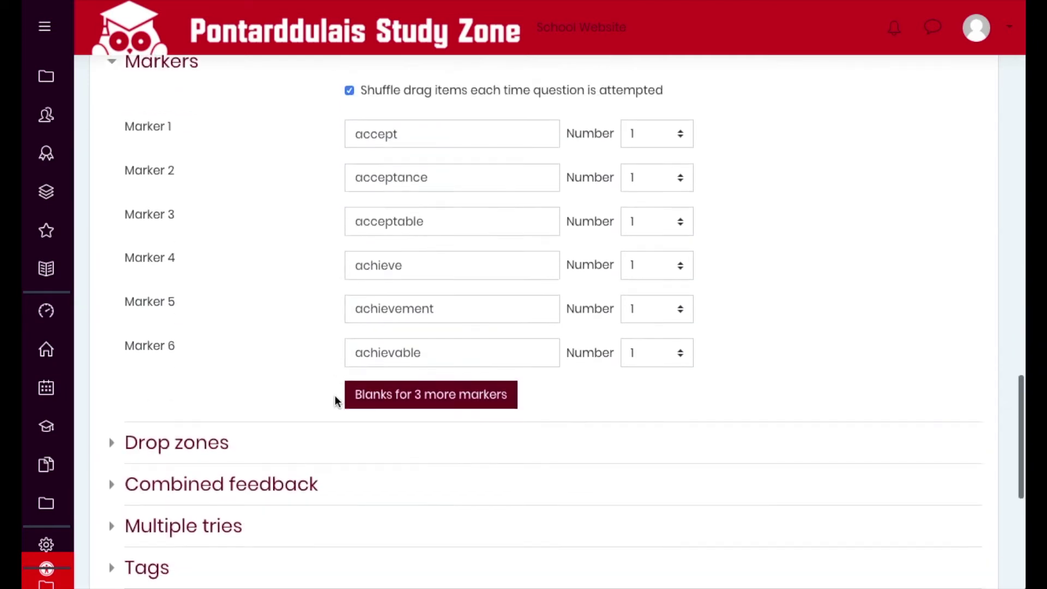
scroll(339, 93, up, 1)
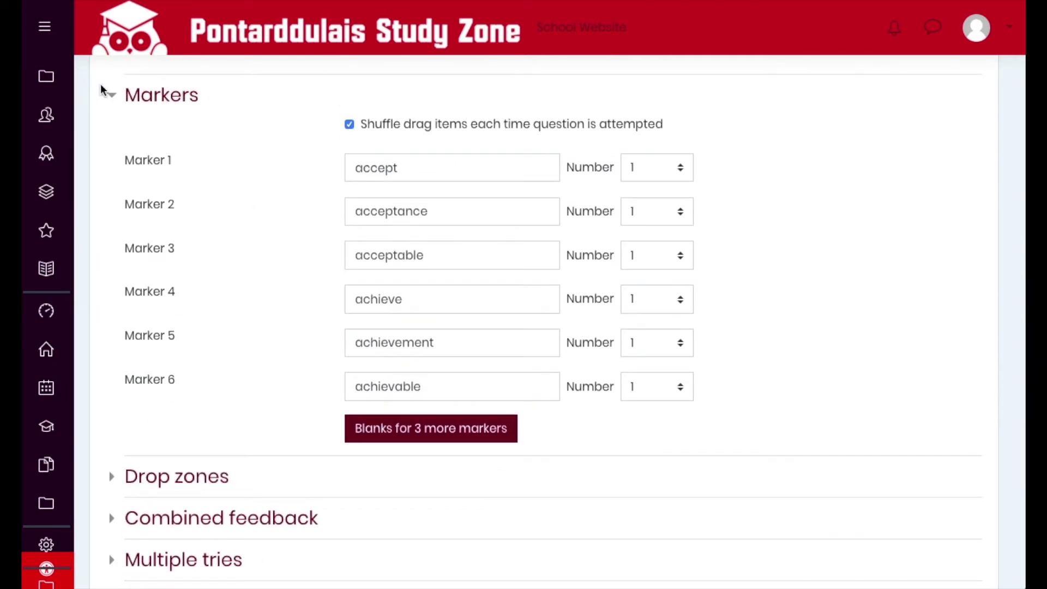
- Collapse the marker settings, expand the drop zone settings and set the shape of drop zone 1 to Rectangle
click(112, 97)
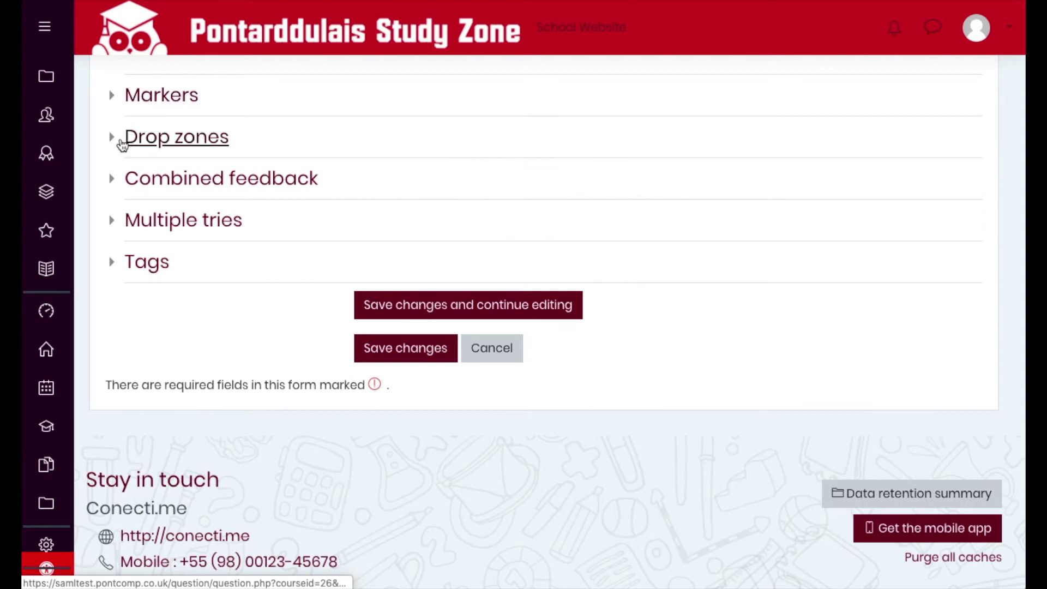
click(123, 143)
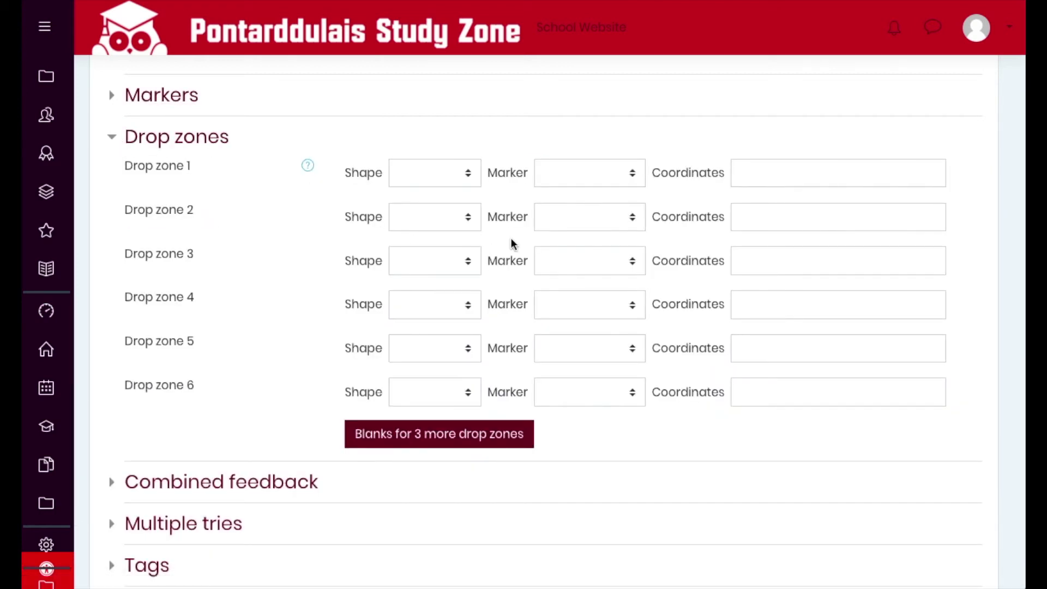
scroll(512, 240, up, 5)
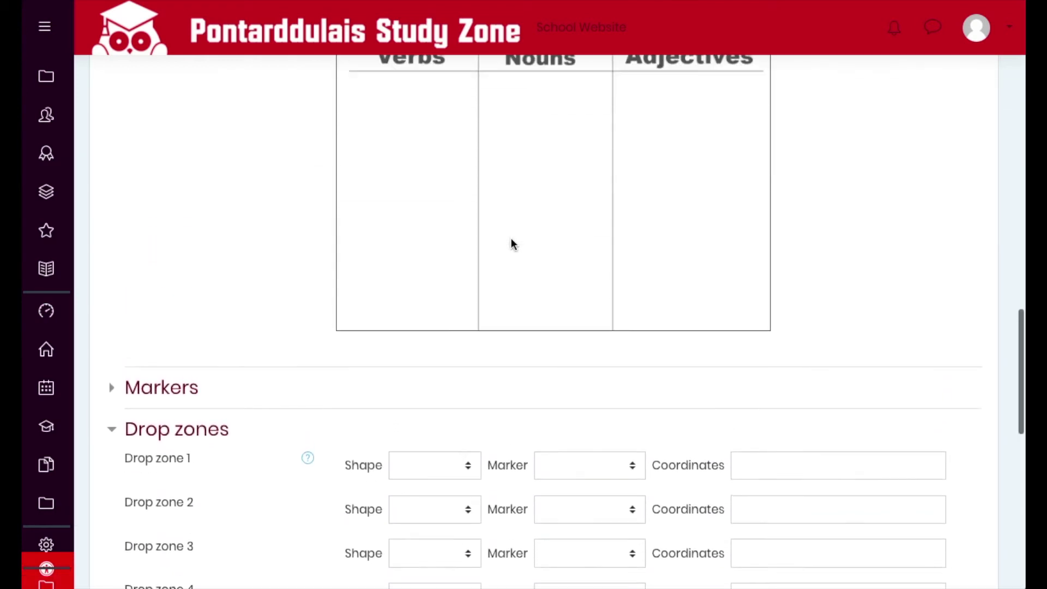
scroll(512, 238, up, 1)
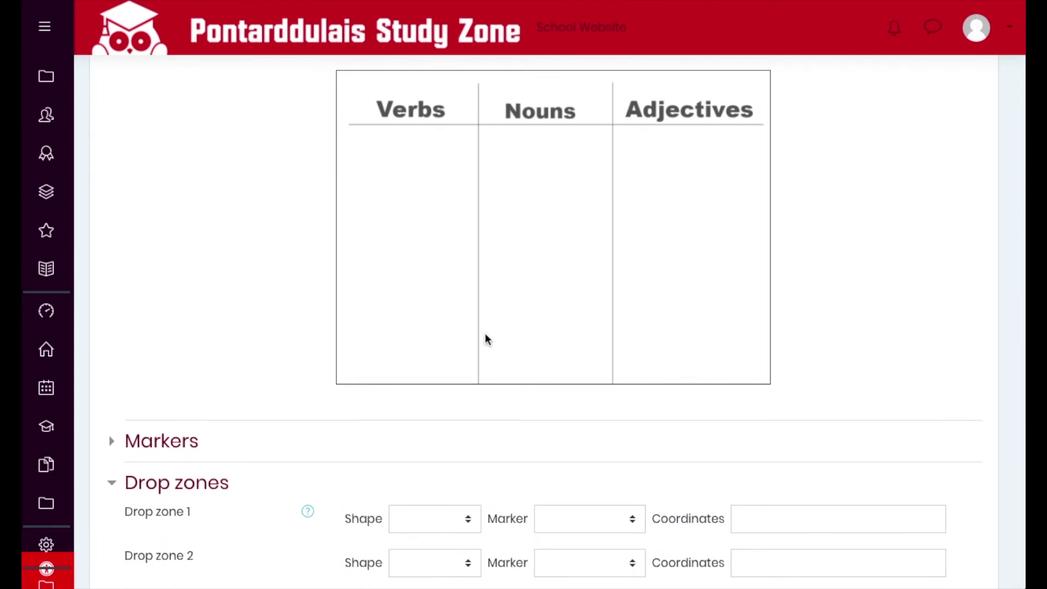
scroll(621, 336, down, 2)
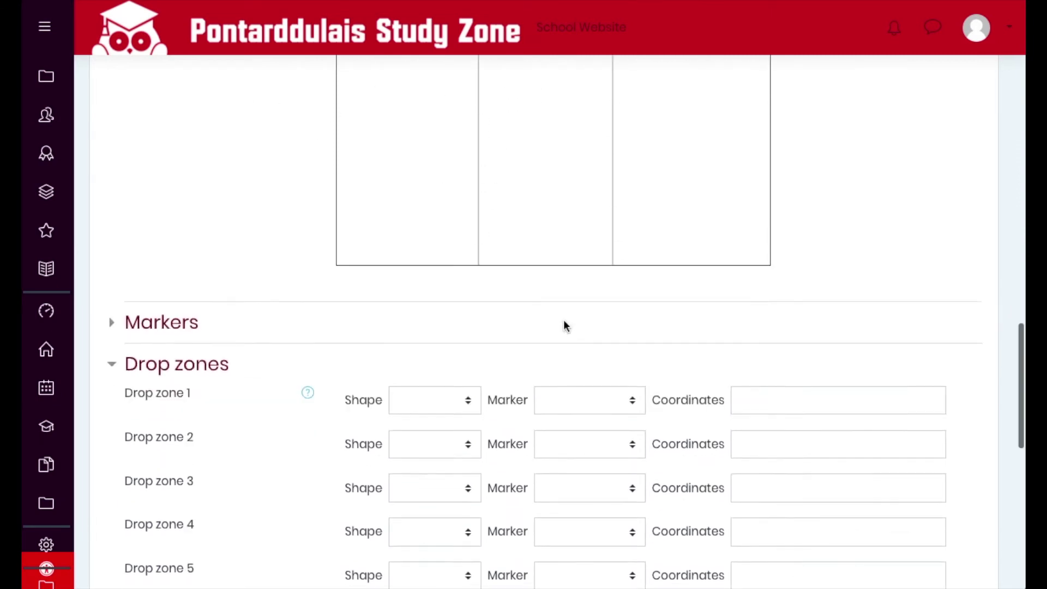
click(469, 401)
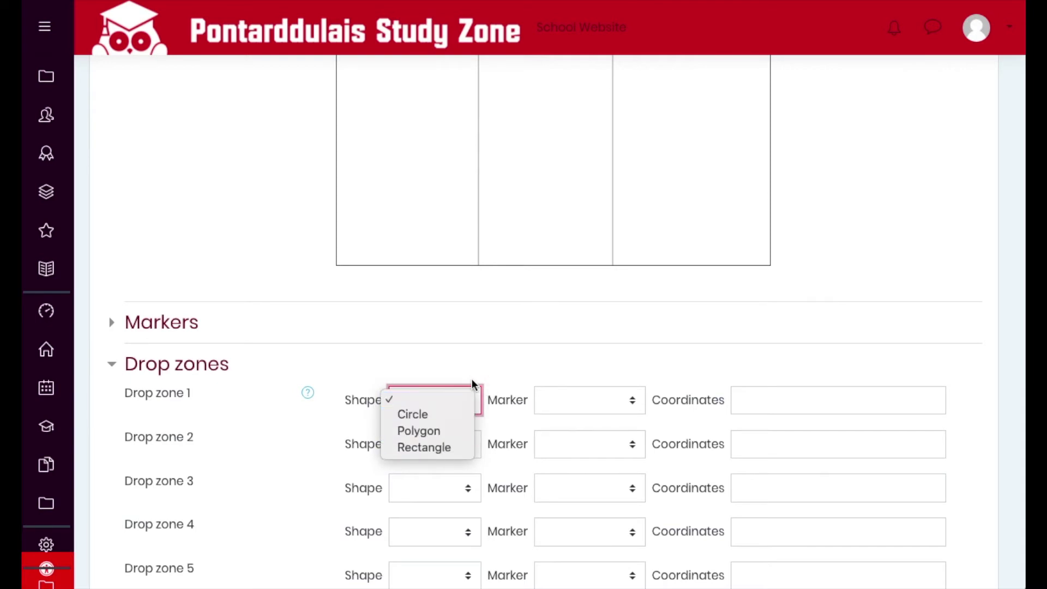
click(454, 448)
scroll(466, 338, up, 3)
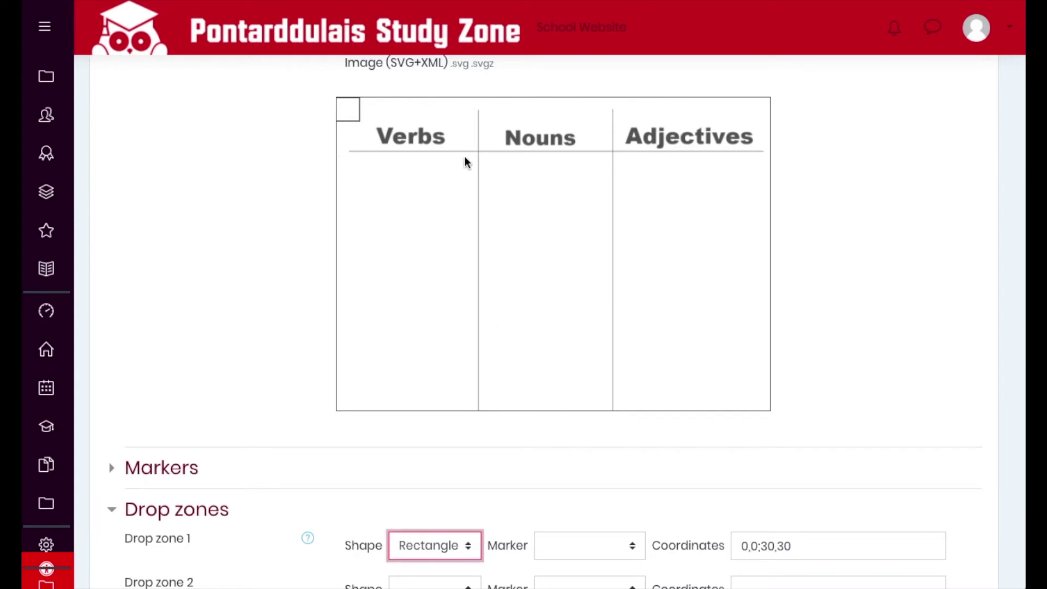
click(346, 112)
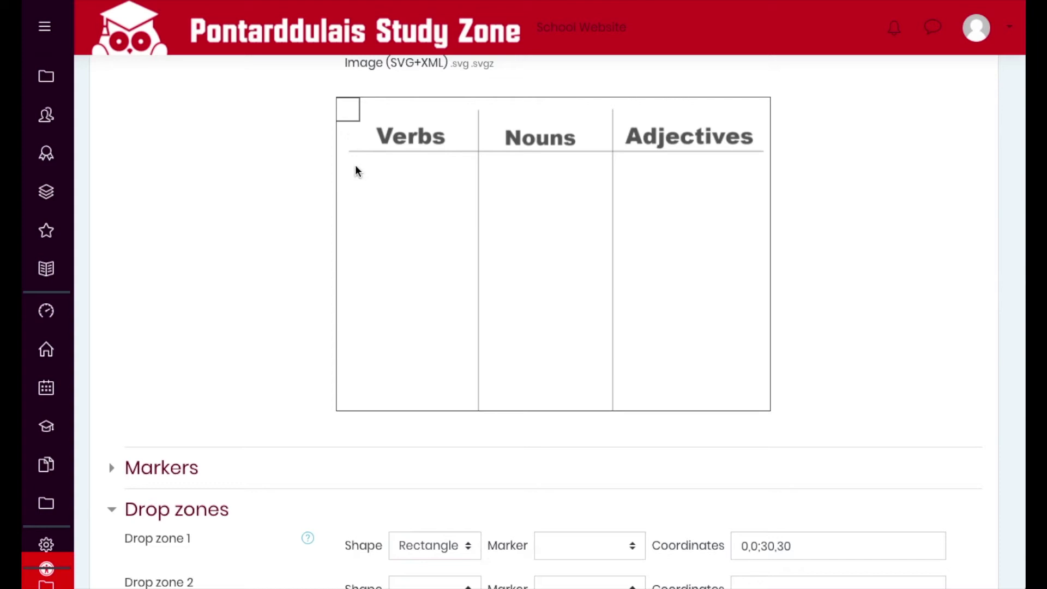
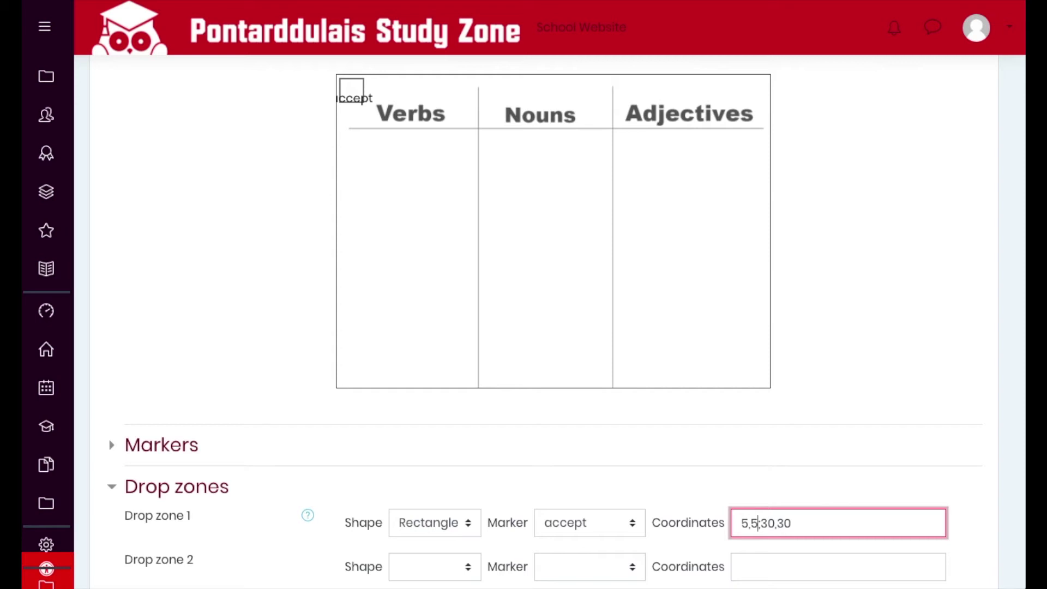
- Set the vertical start coordinate of drop zone 1 to 65 so it sits below the Verbs heading
key(BackSpace)
key(BackSpace)
text(60)
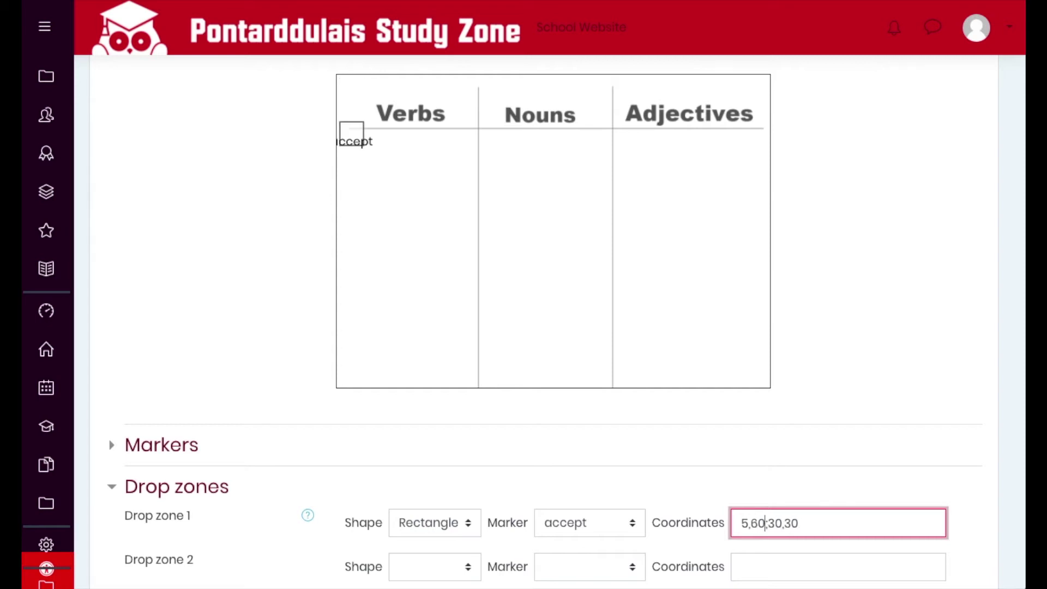
key(BackSpace)
text(5)
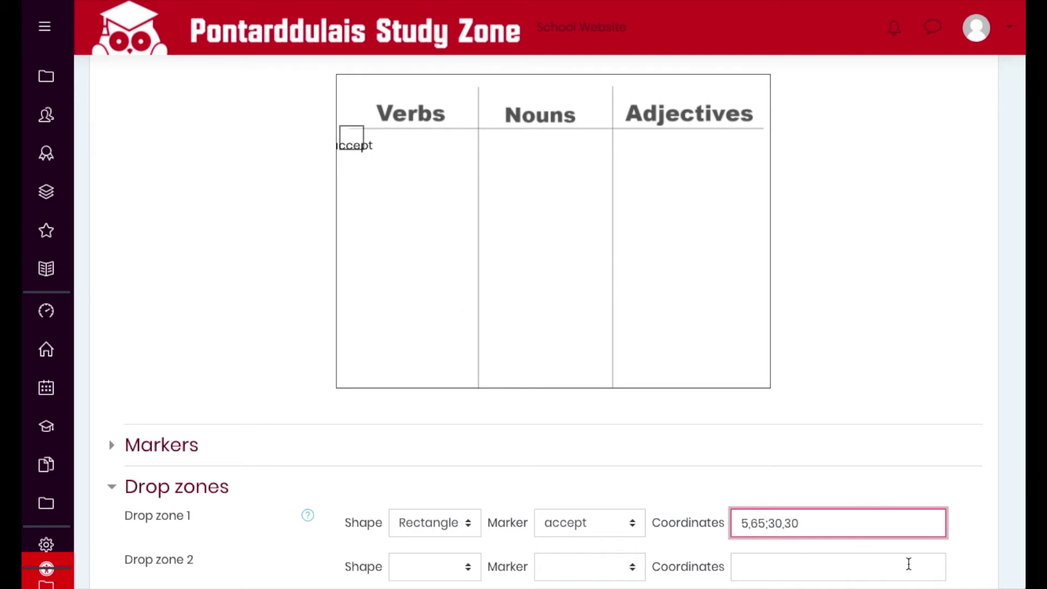
- Set the width of drop zone 1 to 180 to span the Verbs column
key(BackSpace)
key(BackSpace)
text(70)
key(BackSpace)
key(BackSpace)
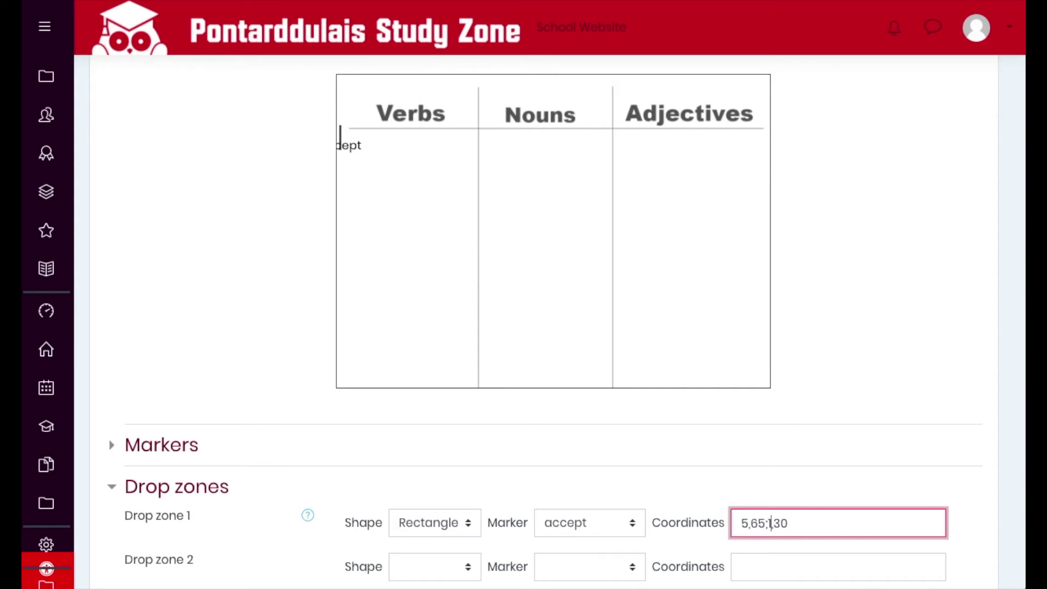
text(170,)
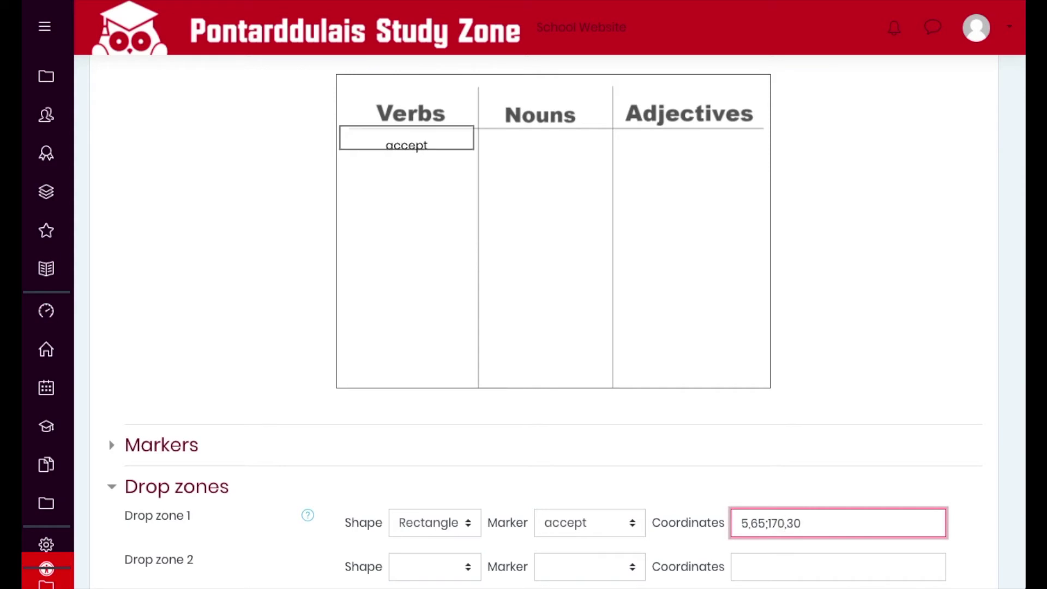
key(BackSpace)
key(BackSpace)
text(80)
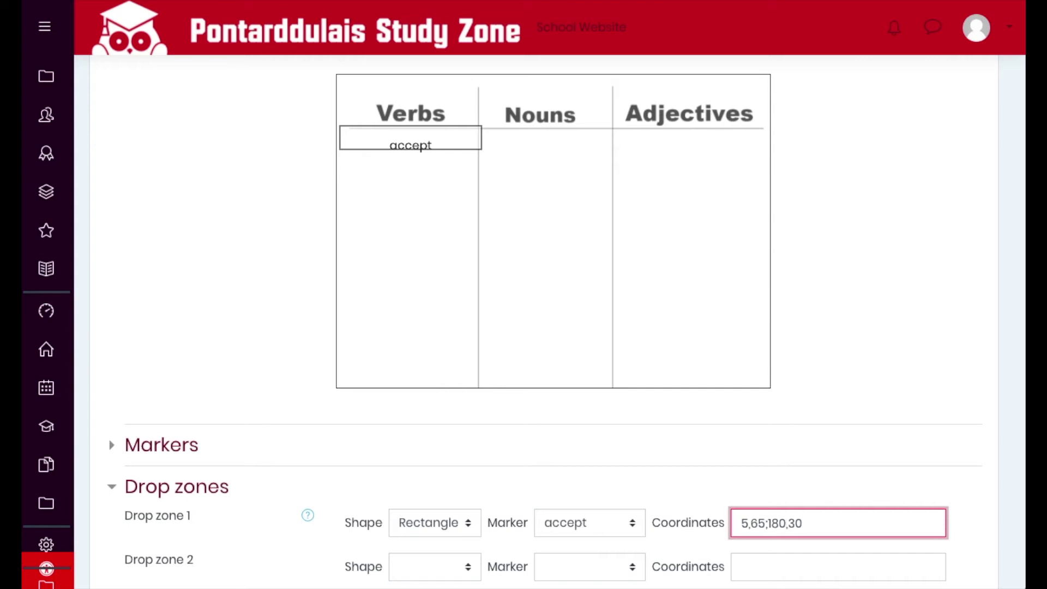
- Set the horizontal start coordinate of drop zone 1 to 0
click(748, 524)
key(BackSpace)
text(0)
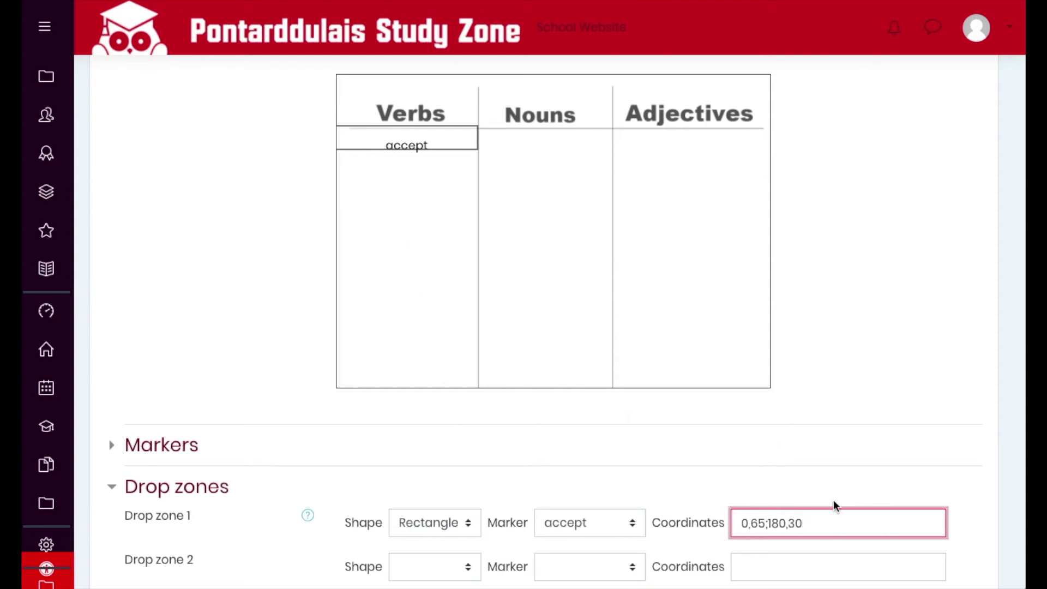
- Set the height of drop zone 1 to 330 to cover the length of the Verbs column
key(BackSpace)
key(BackSpace)
text(290)
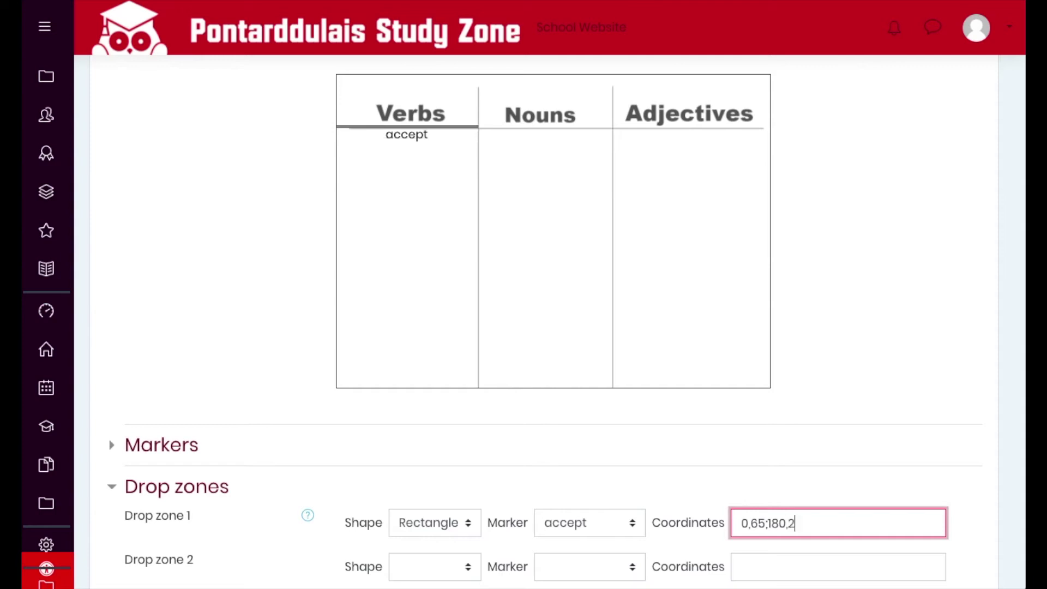
key(BackSpace)
key(BackSpace)
key(BackSpace)
text(30)
key(BackSpace)
text(40)
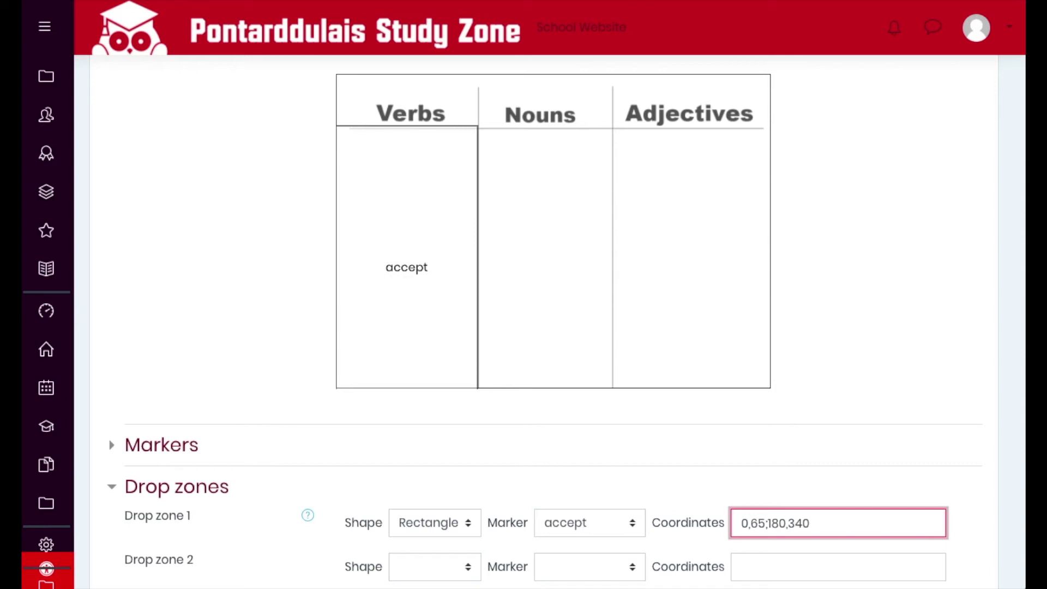
key(BackSpace)
key(BackSpace)
text(30)
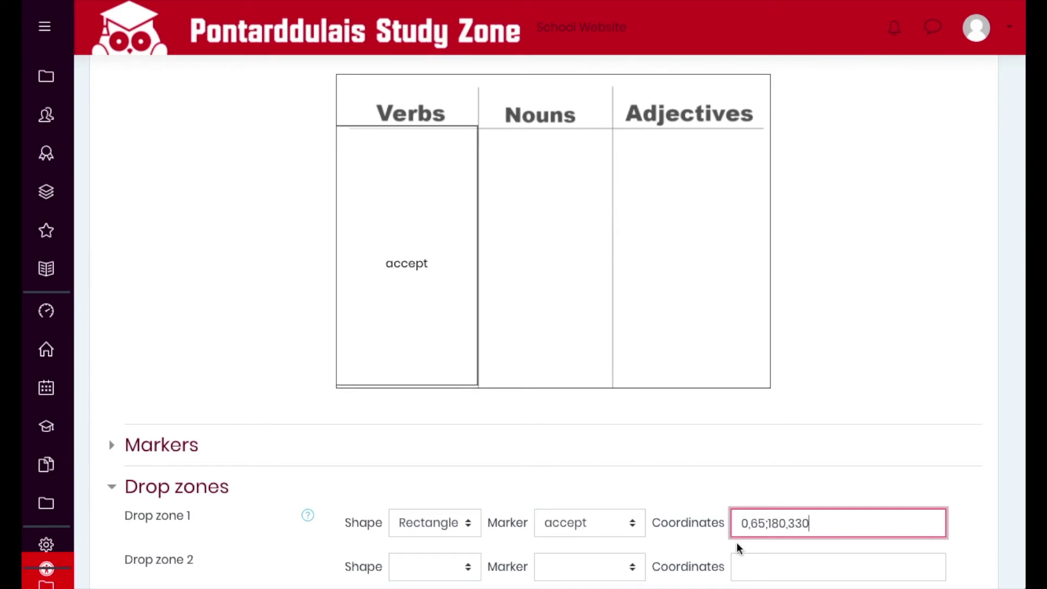
- Set the vertical start coordinate of drop zone 1 to 67
click(768, 524)
key(BackSpace)
text(7)
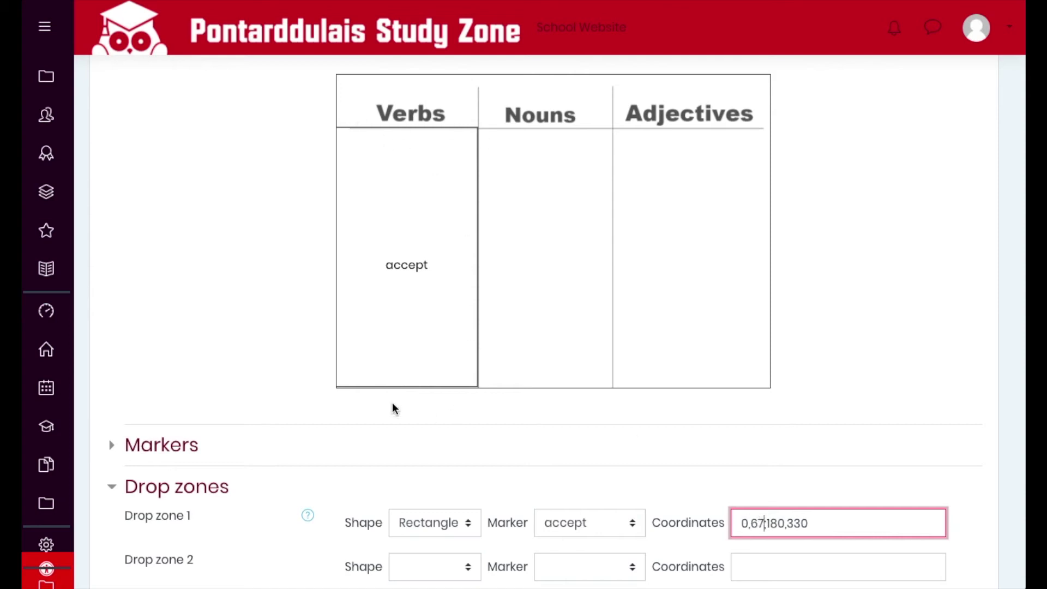
scroll(662, 400, down, 1)
scroll(644, 392, up, 1)
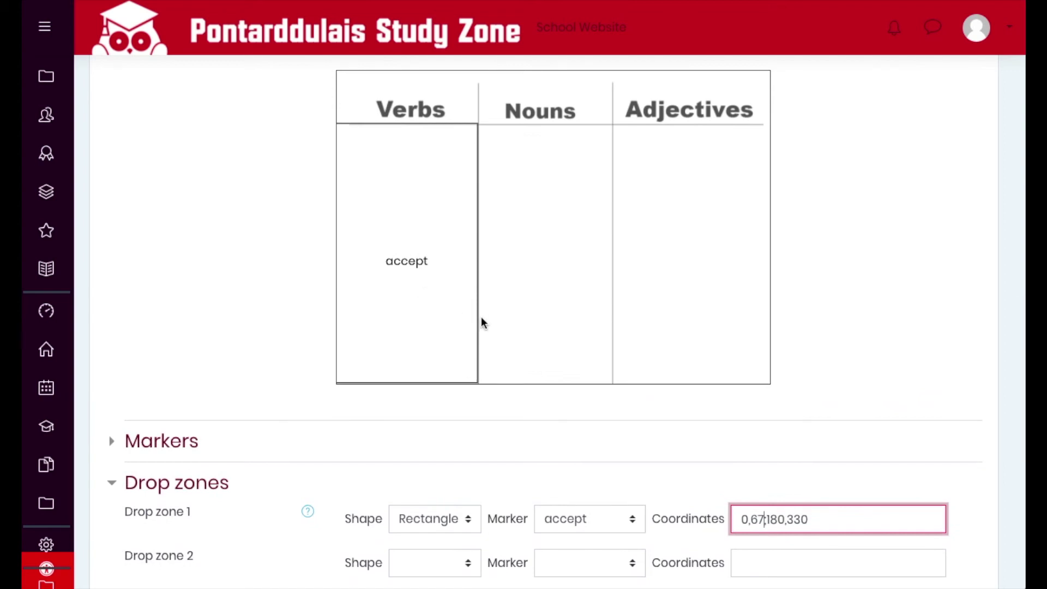
- Assign the marker "achieve" to drop zone 2 and set its shape to Rectangle
scroll(491, 328, down, 2)
click(570, 469)
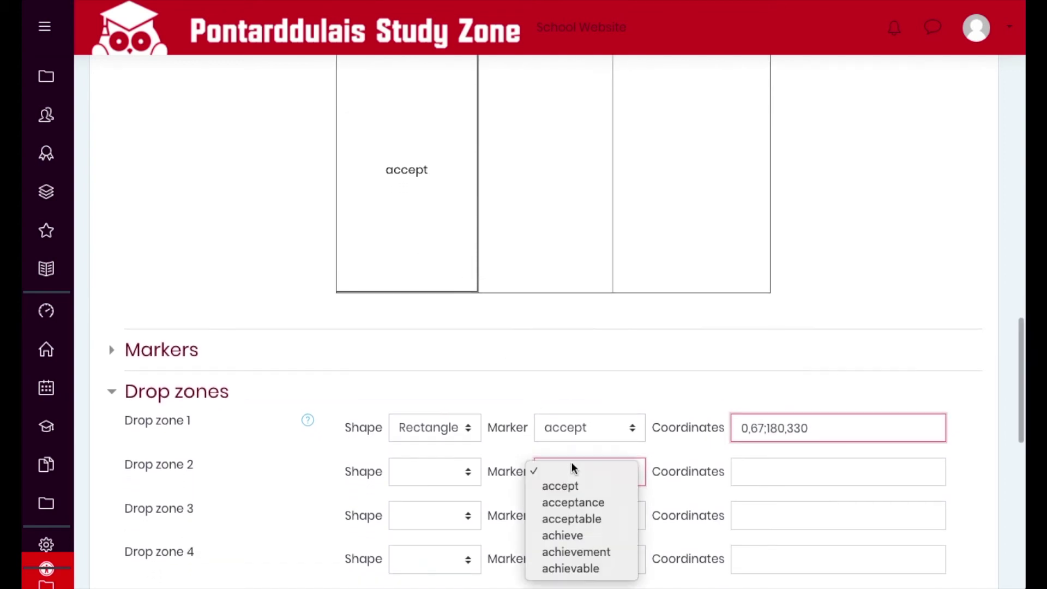
click(564, 535)
scroll(516, 370, up, 2)
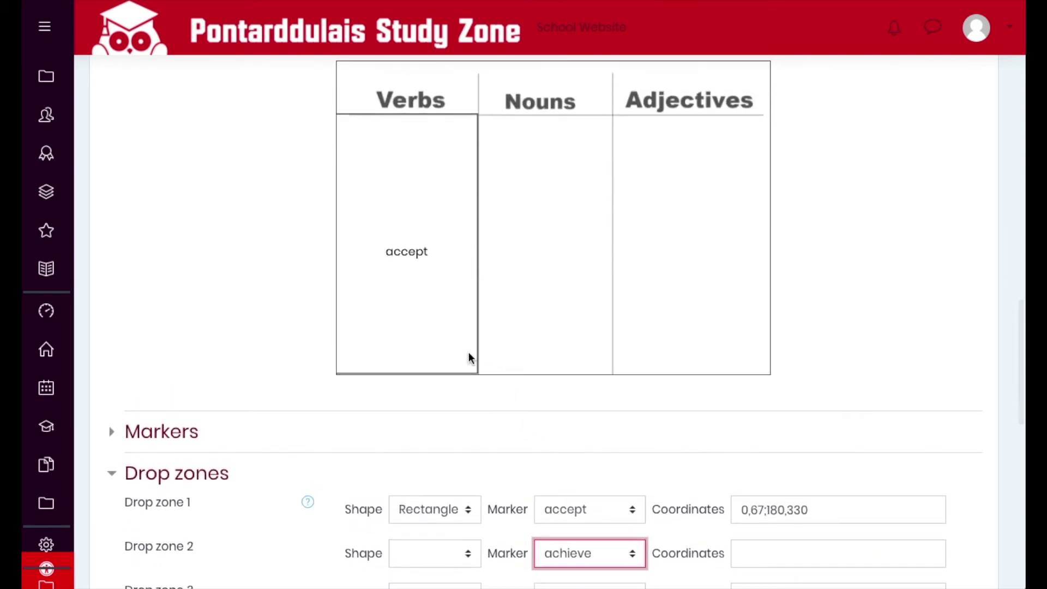
scroll(464, 346, down, 1)
click(444, 512)
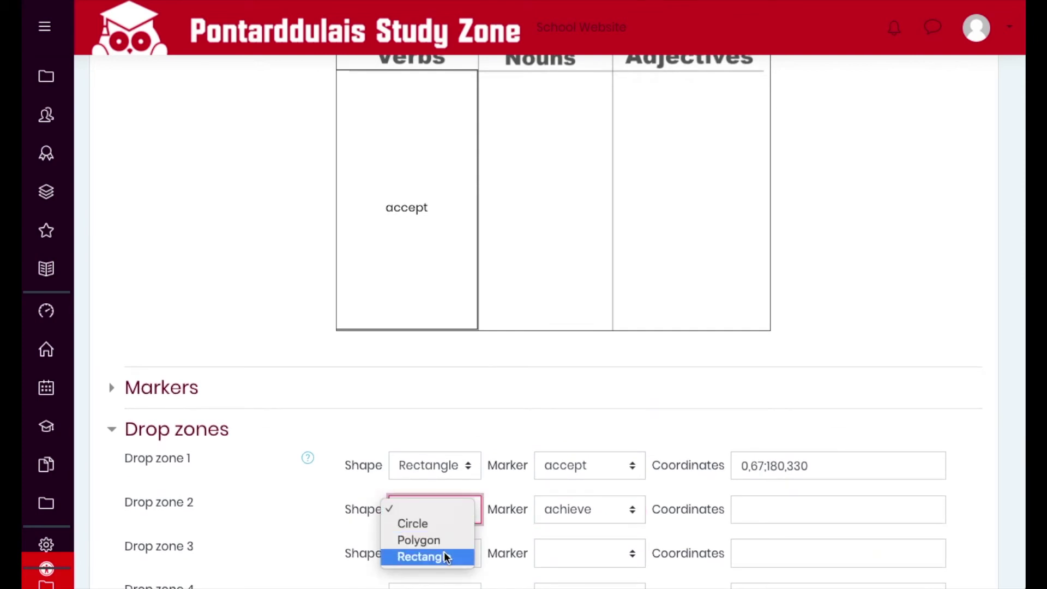
click(444, 552)
- Copy the coordinates 0,67;180,330 from drop zone 1 into drop zone 2, replacing its default coordinates
drag(836, 470, 746, 463)
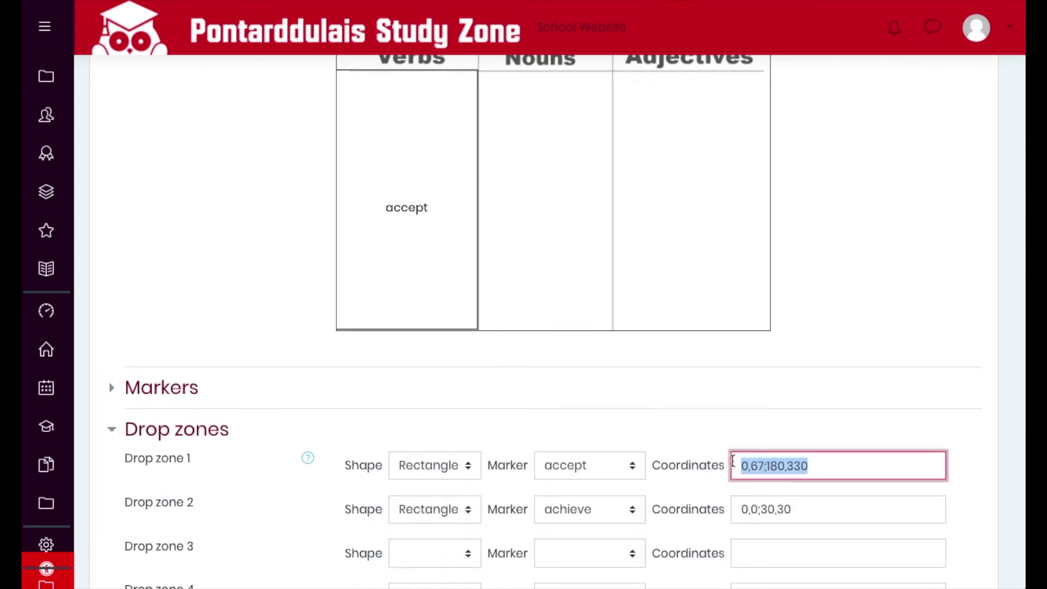
key(ctrl+c)
drag(819, 510, 706, 508)
key(ctrl+v)
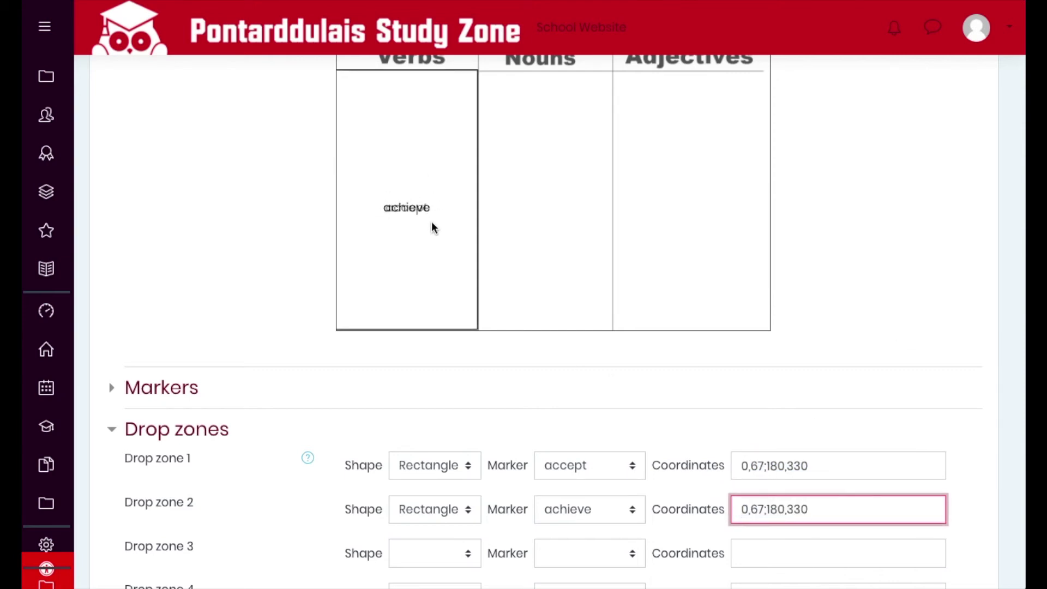
- Set drop zone 3 to a Rectangle shape with the marker "acceptance"
scroll(698, 371, down, 1)
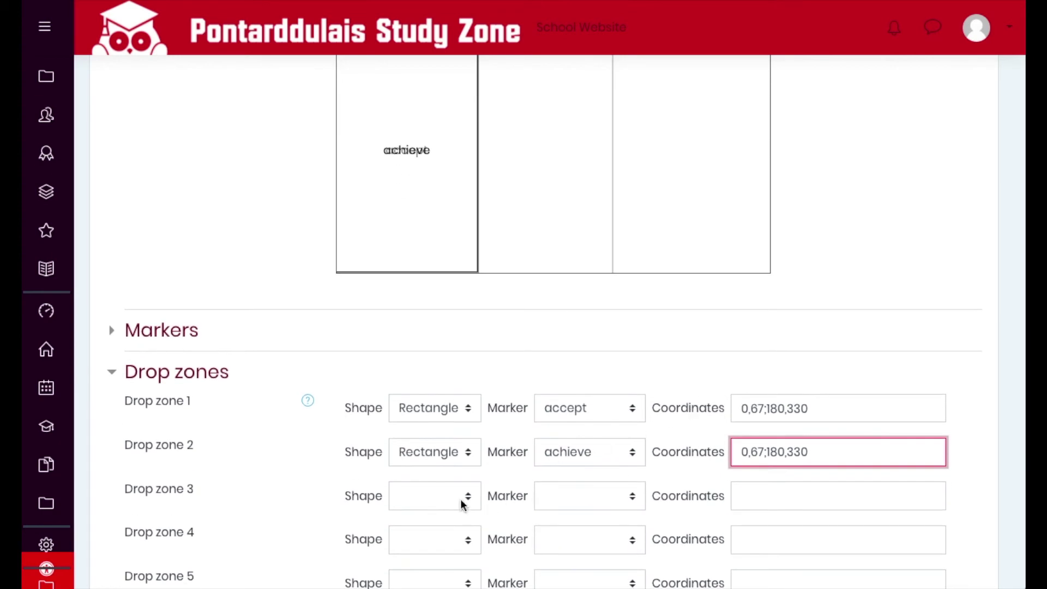
click(460, 499)
click(447, 545)
click(602, 495)
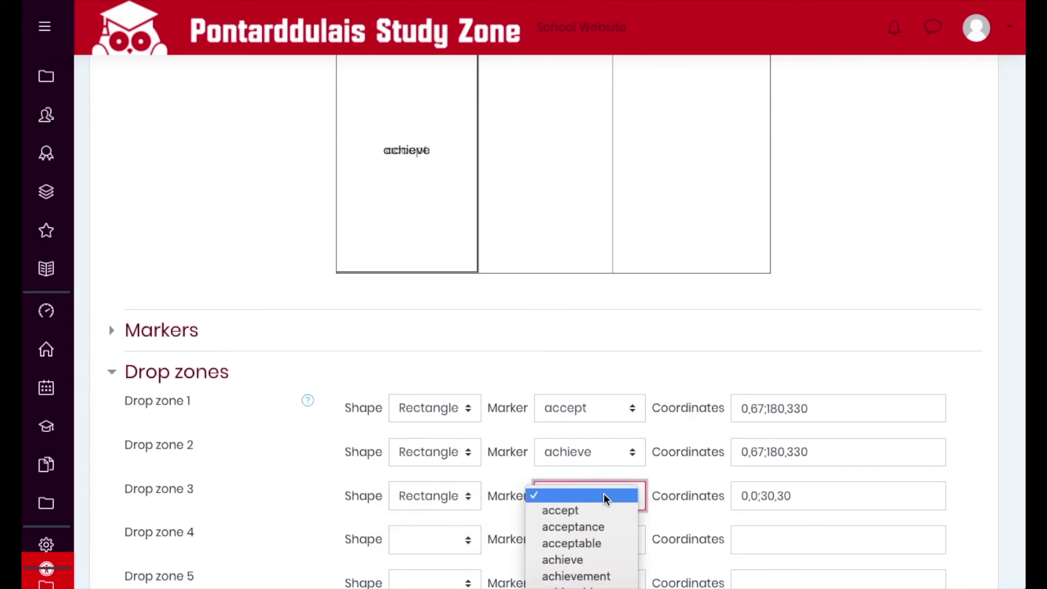
click(604, 525)
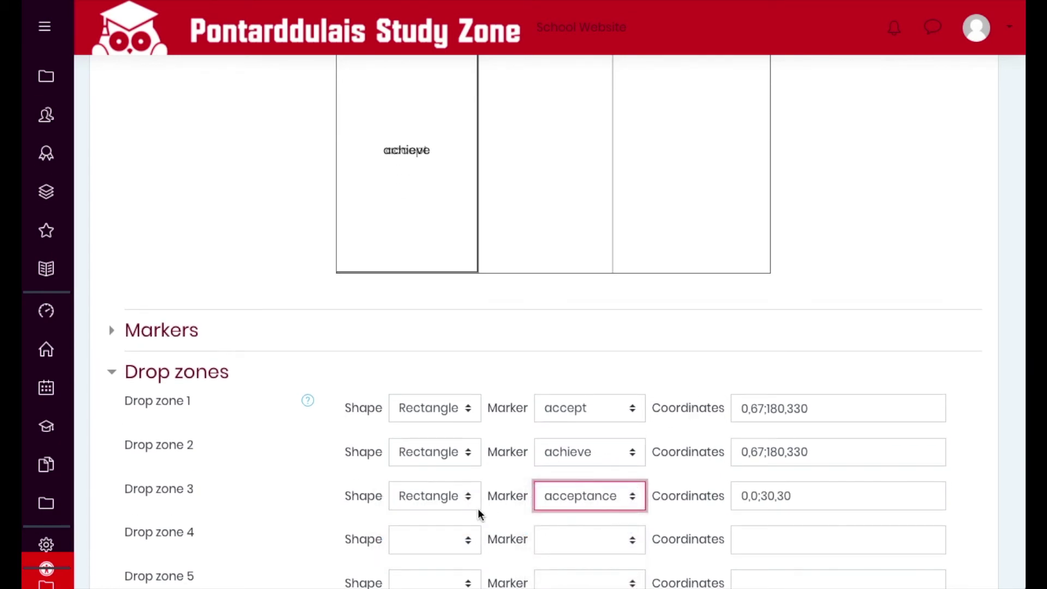
- Set drop zone 4 to a Rectangle shape with the marker "achievement"
click(471, 544)
click(431, 585)
click(610, 536)
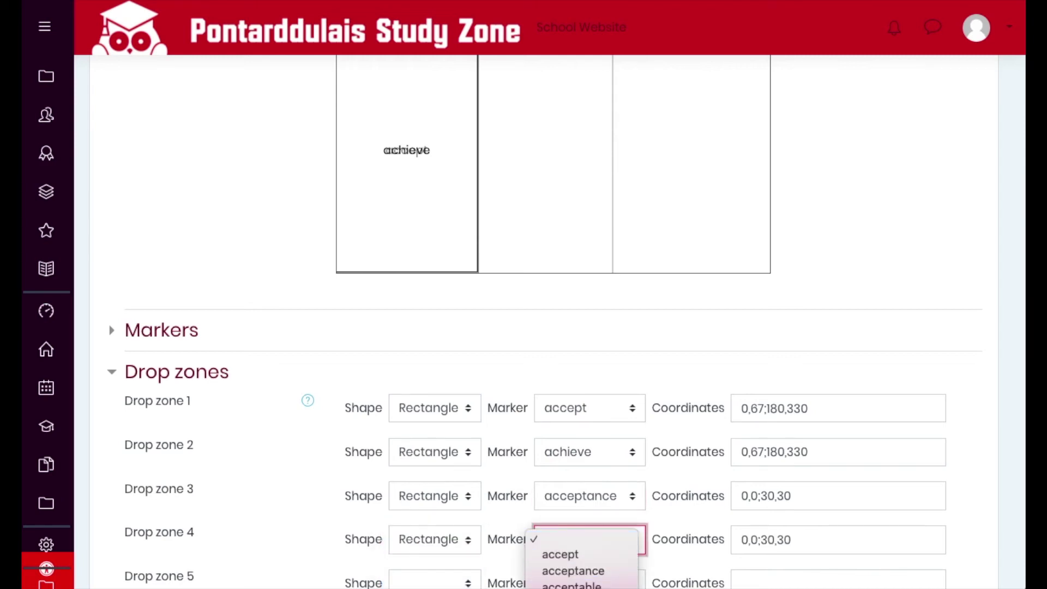
click(573, 588)
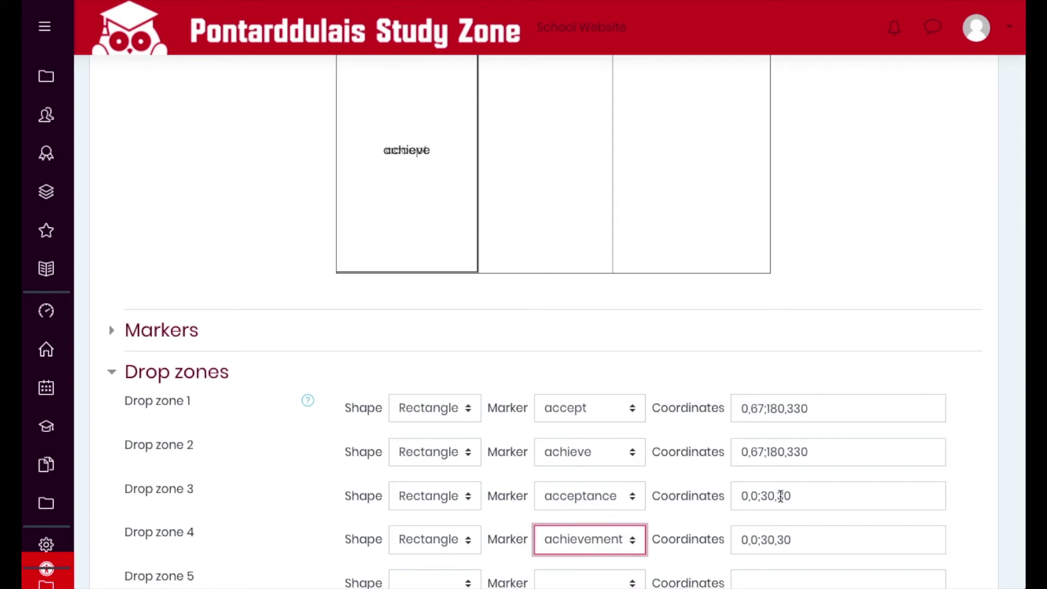
- Try 68 as the horizontal start coordinate of drop zone 3
click(747, 497)
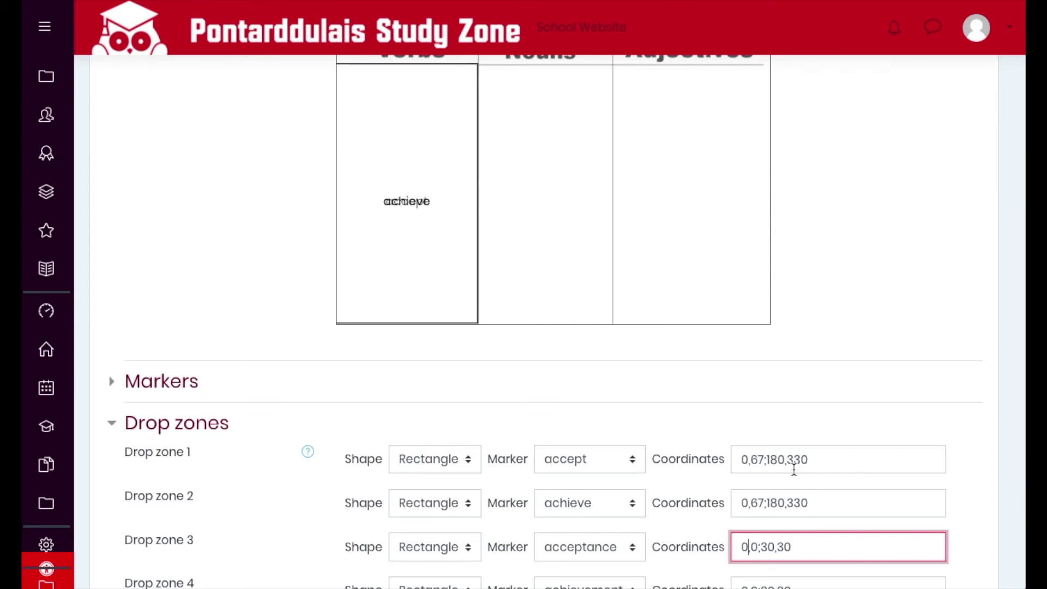
key(BackSpace)
key(BackSpace)
text(68)
scroll(633, 268, up, 1)
scroll(633, 268, down, 2)
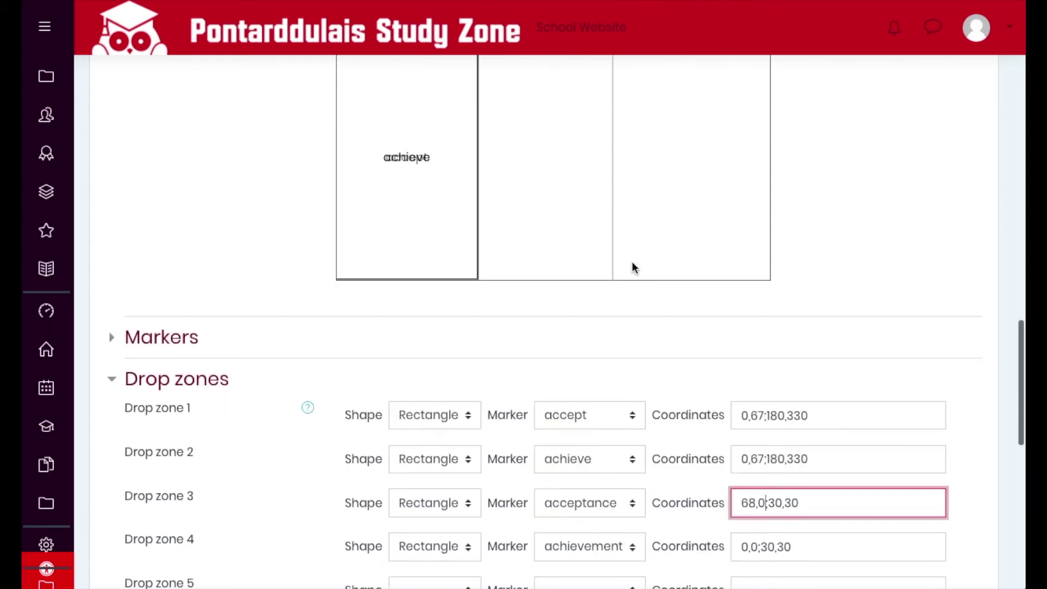
- Set the start coordinates of drop zone 3 to 180,67 at the upper corner of the Nouns column
click(756, 497)
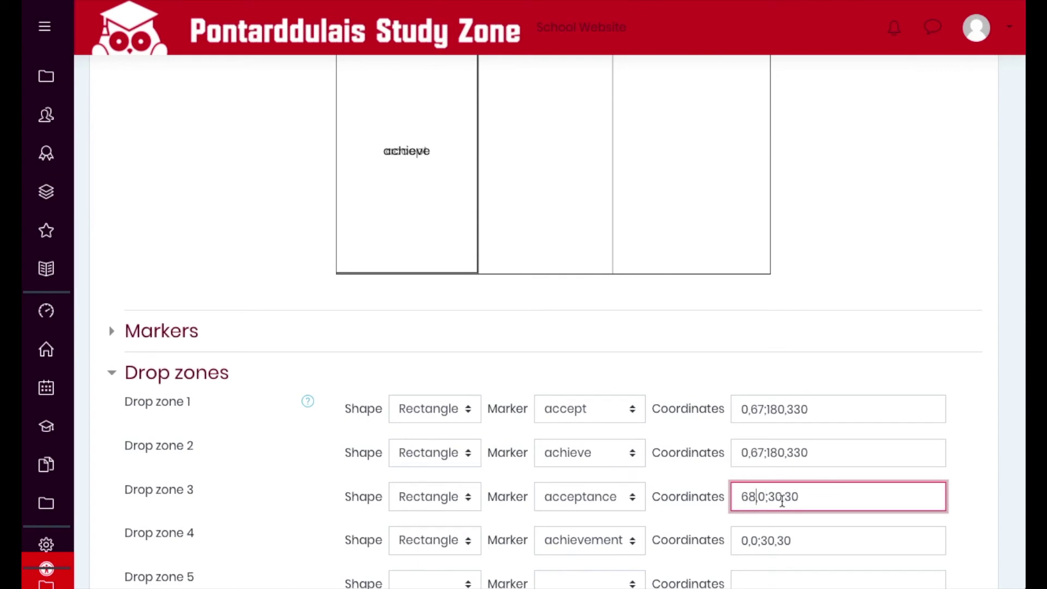
key(BackSpace)
key(BackSpace)
text(2)
text(80)
key(BackSpace)
key(BackSpace)
key(BackSpace)
key(Delete)
text(180)
key(Delete)
text(67)
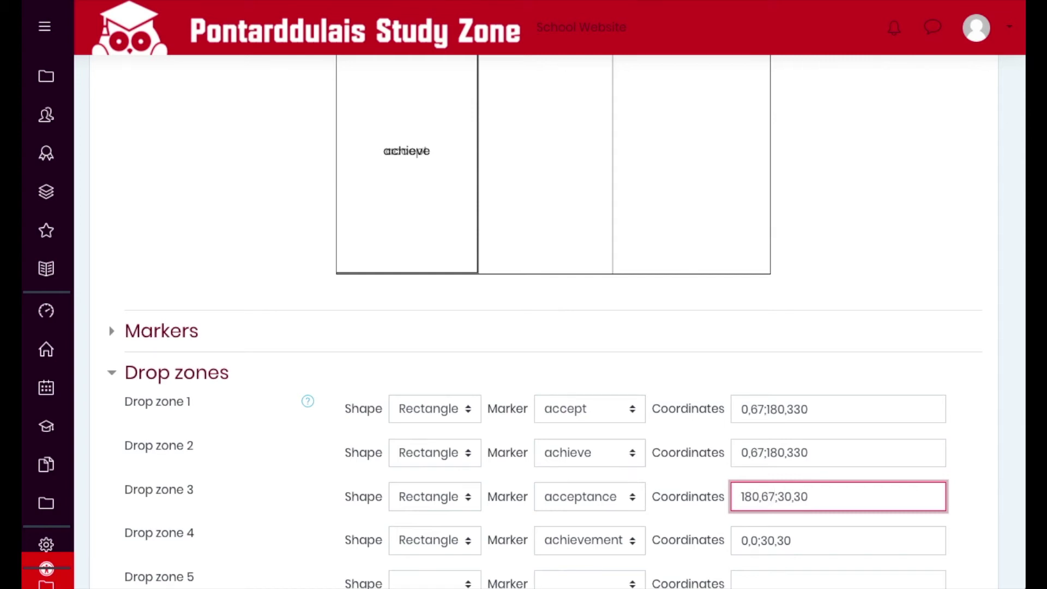
scroll(711, 323, up, 2)
scroll(711, 323, down, 2)
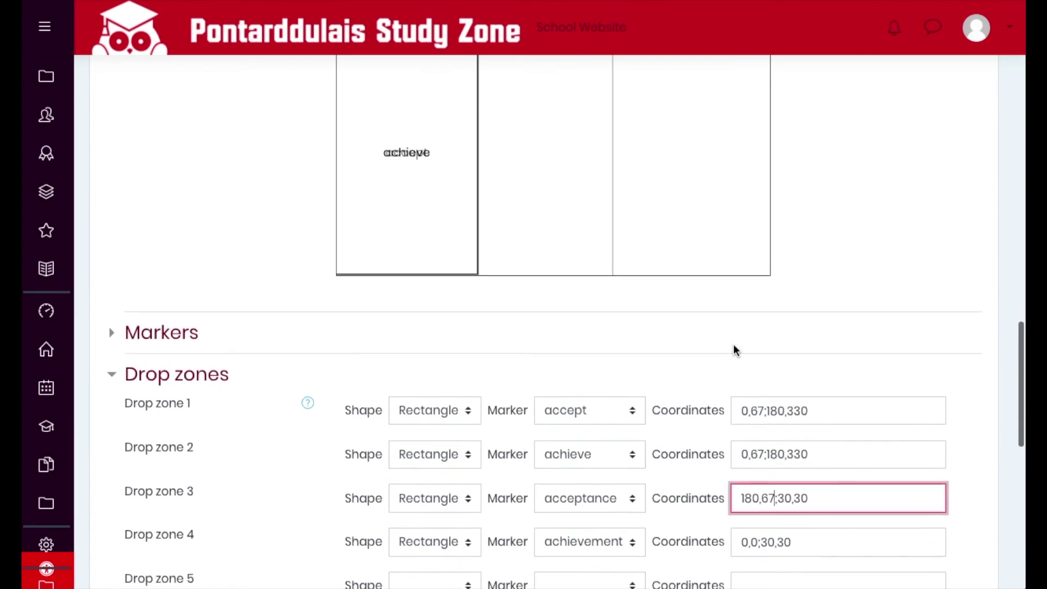
- Set the size of drop zone 3 to 170,330 so that it fills the Nouns column
scroll(783, 448, up, 1)
click(791, 524)
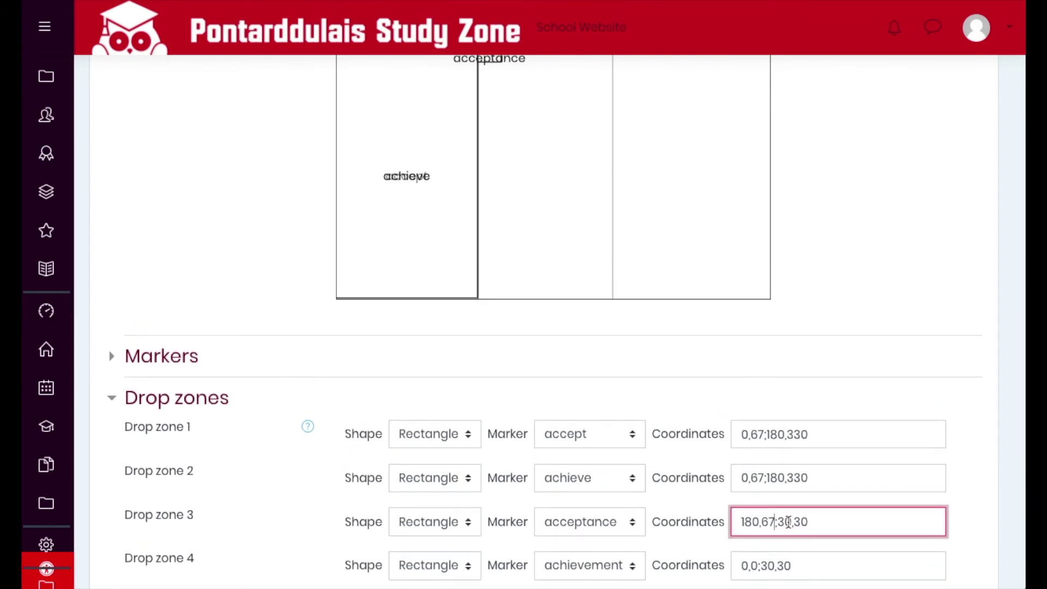
scroll(820, 517, up, 1)
key(BackSpace)
key(BackSpace)
text(180)
key(BackSpace)
key(BackSpace)
text(70)
click(849, 528)
key(BackSpace)
text(30)
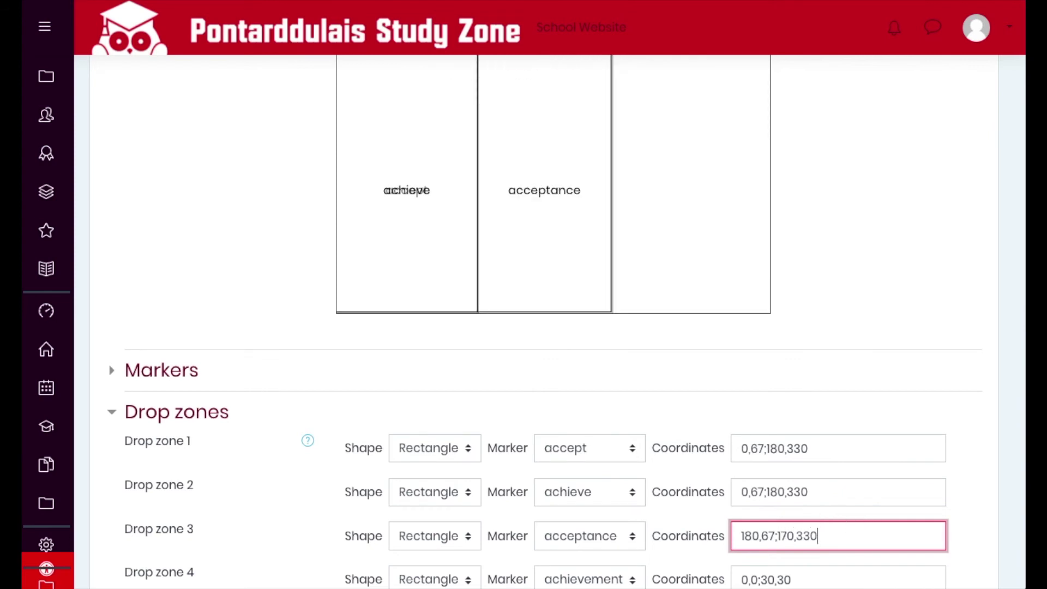
- Copy the coordinates of drop zone 3 into drop zone 4
drag(821, 535, 656, 523)
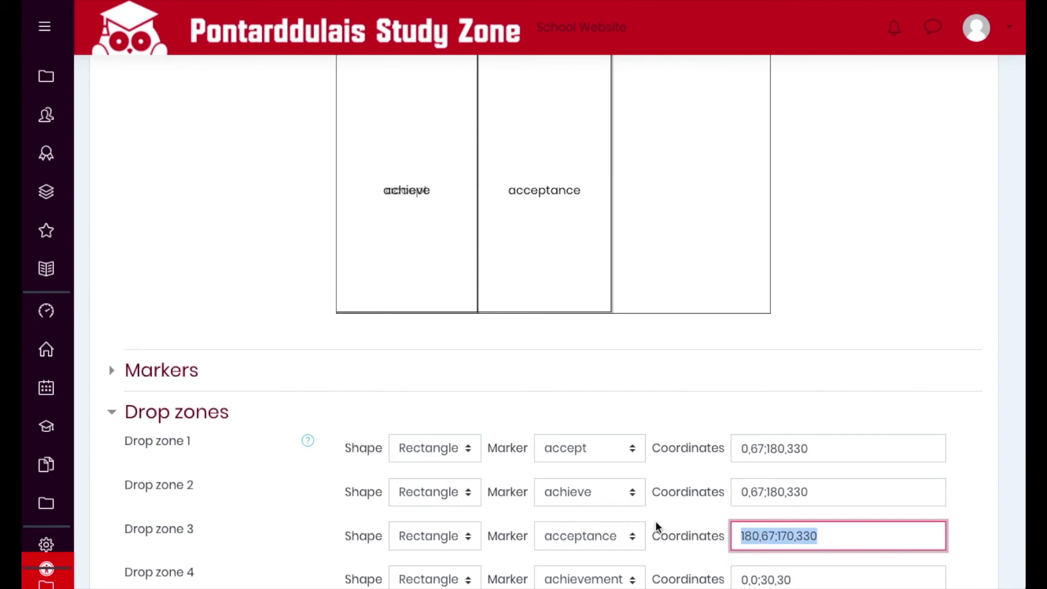
scroll(778, 545, down, 1)
key(ctrl+c)
triple_click(779, 540)
key(ctrl+v)
scroll(729, 530, down, 2)
- Set the shape of drop zones 5 and 6 to Rectangle
click(753, 499)
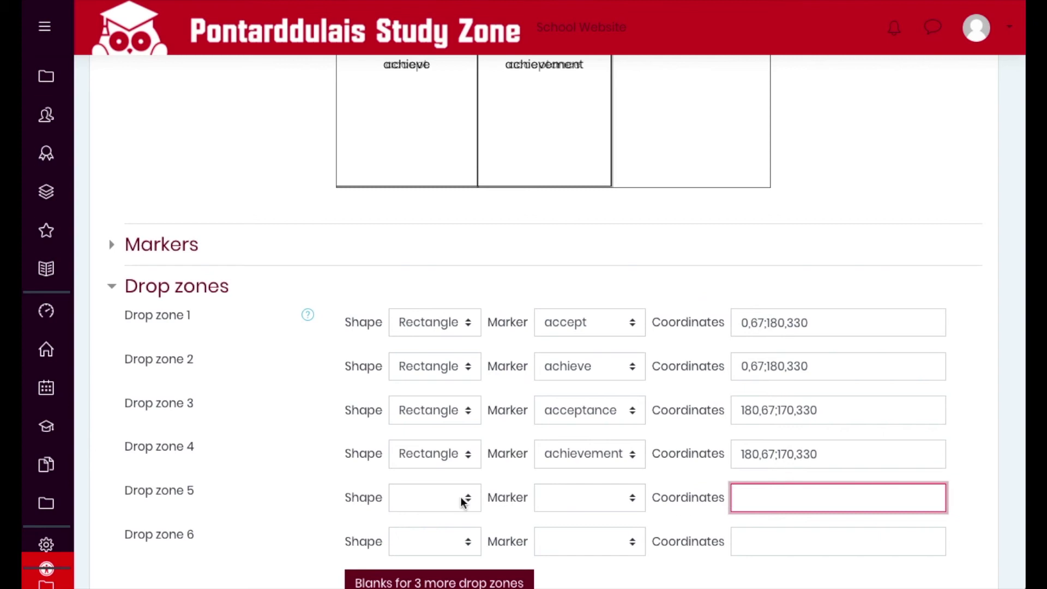
click(460, 497)
click(447, 545)
click(463, 541)
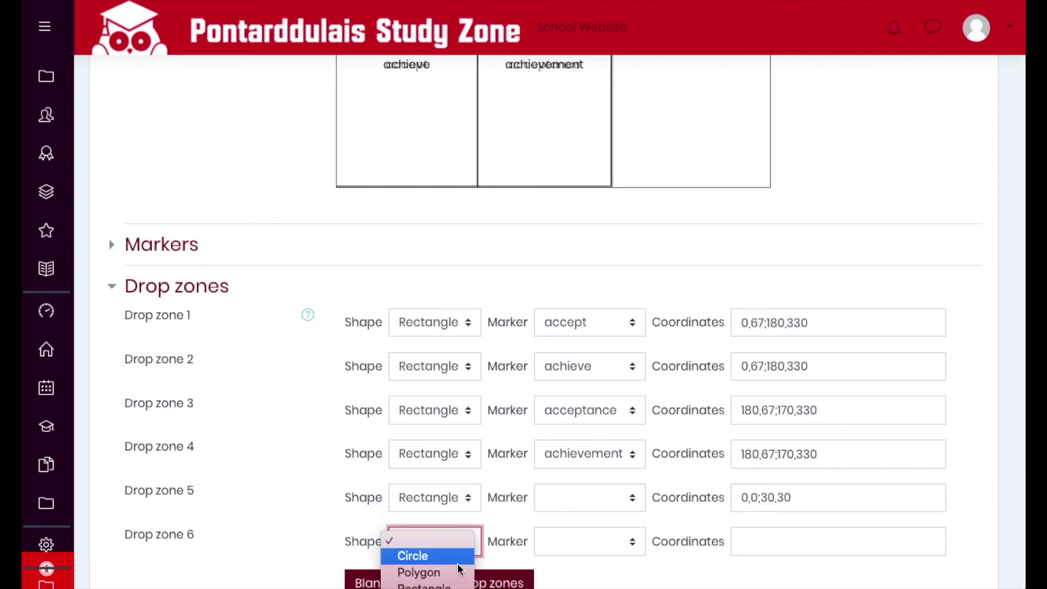
click(424, 585)
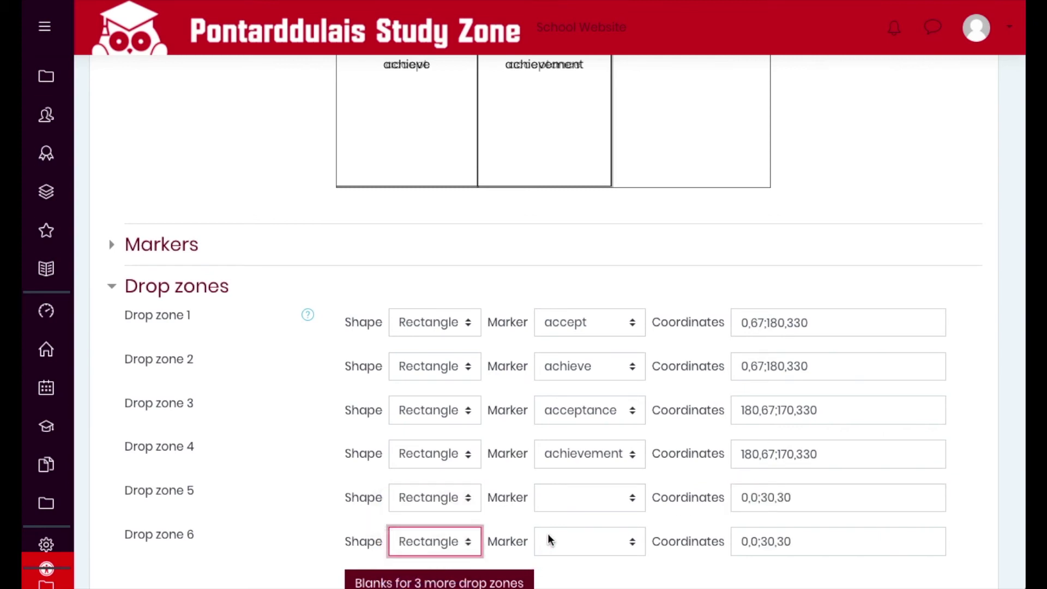
- Assign the marker "acceptable" to drop zone 5 and "achievable" to drop zone 6
click(607, 502)
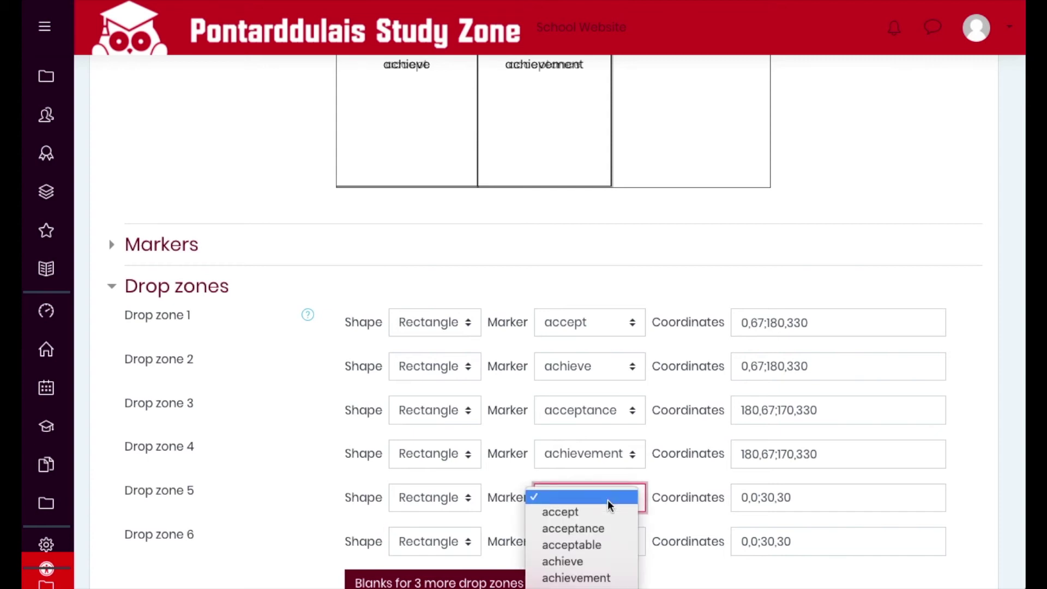
click(600, 548)
click(616, 542)
key(Down)
key(Down)
key(Down)
key(Down)
key(Return)
- Set the vertical start coordinate of drop zone 5 to 67, just below the column headings
click(802, 497)
scroll(805, 495, up, 1)
scroll(805, 495, up, 1)
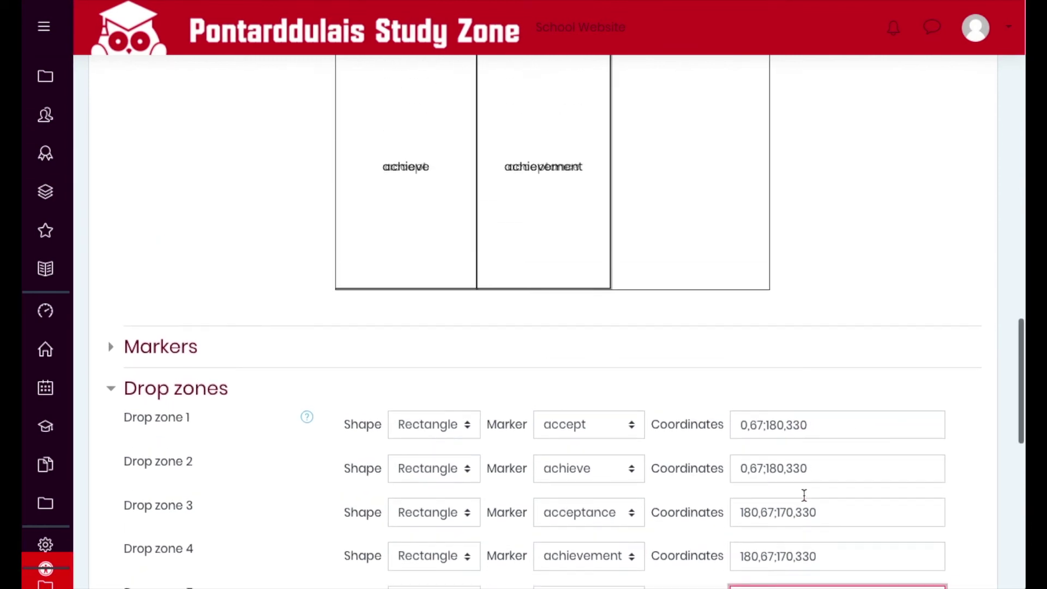
scroll(845, 498, up, 2)
scroll(846, 499, down, 3)
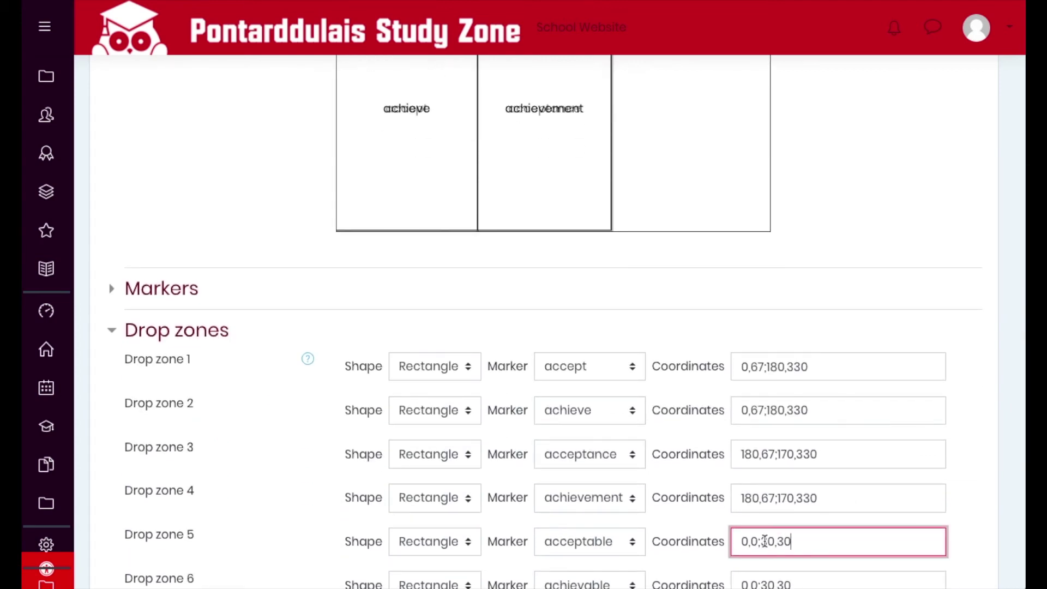
click(755, 541)
key(BackSpace)
text(180)
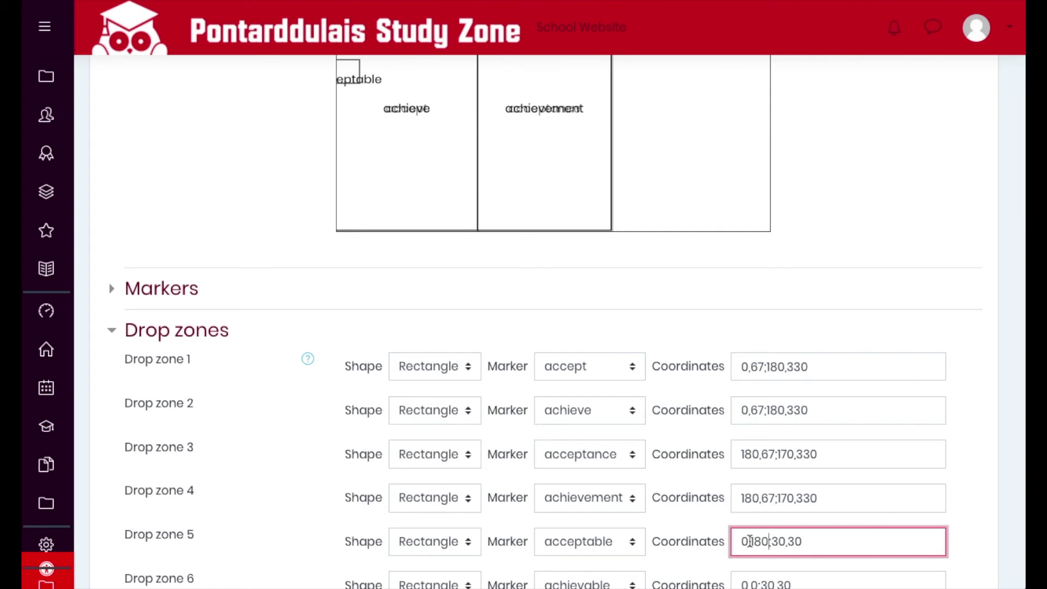
drag(750, 542, 737, 541)
click(762, 541)
key(BackSpace)
key(BackSpace)
text(67)
key(Delete)
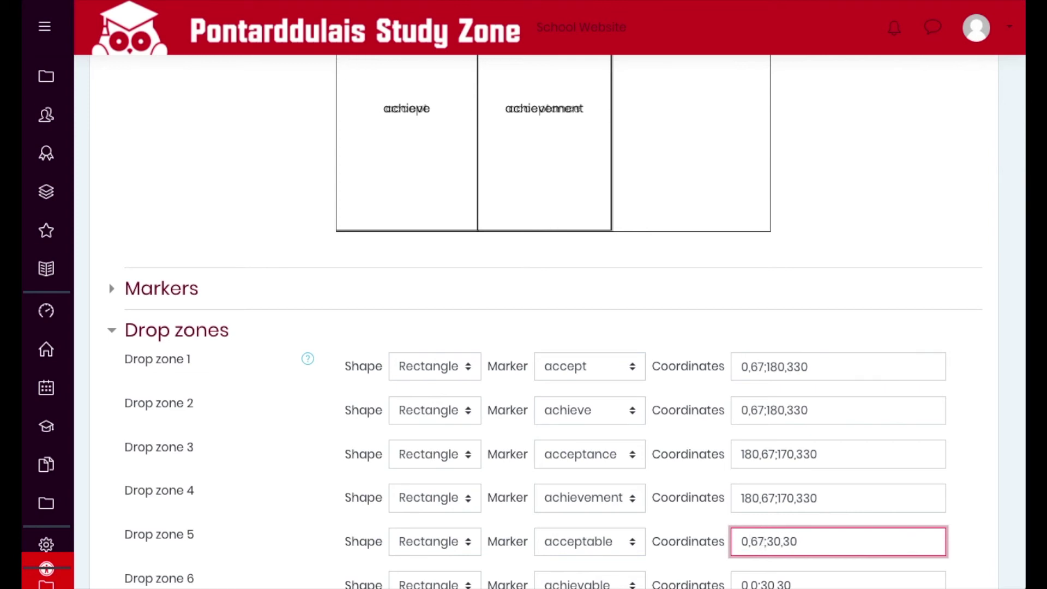
- Try 270 as the horizontal start coordinate of drop zone 5 and check it in the preview
click(750, 538)
key(BackSpace)
text(270)
scroll(755, 491, up, 3)
scroll(755, 491, down, 3)
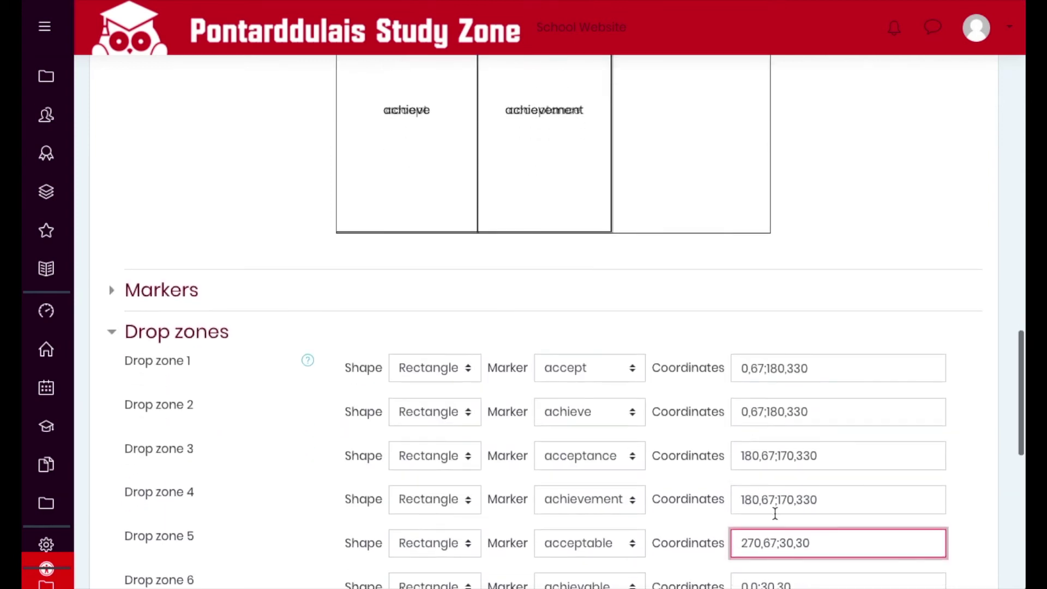
- Try 330 as the horizontal start coordinate of drop zone 5 and check it in the preview
key(Left)
key(BackSpace)
text(3)
key(BackSpace)
key(BackSpace)
text(330)
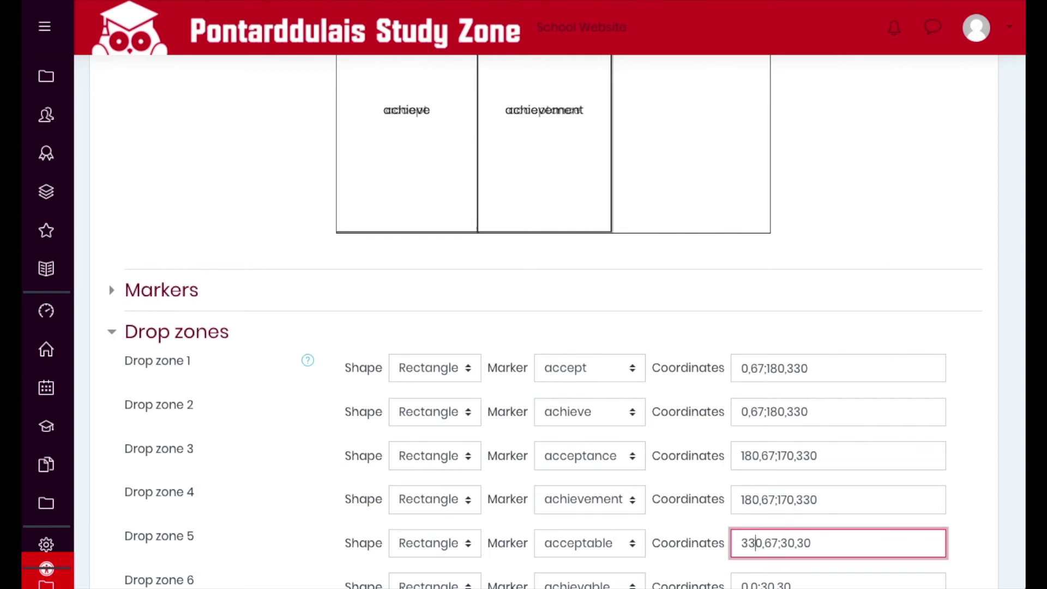
key(BackSpace)
scroll(673, 388, up, 2)
scroll(673, 388, down, 3)
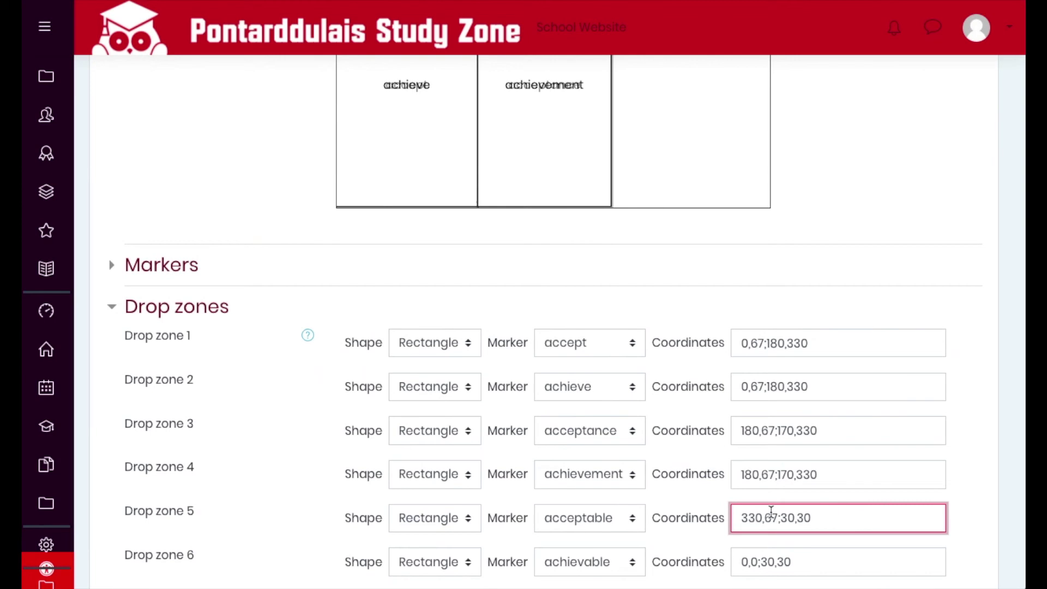
- Set the horizontal start coordinate of drop zone 5 to 350, at the edge of the Adjectives column
key(BackSpace)
text(3)
scroll(718, 430, up, 3)
scroll(717, 424, down, 3)
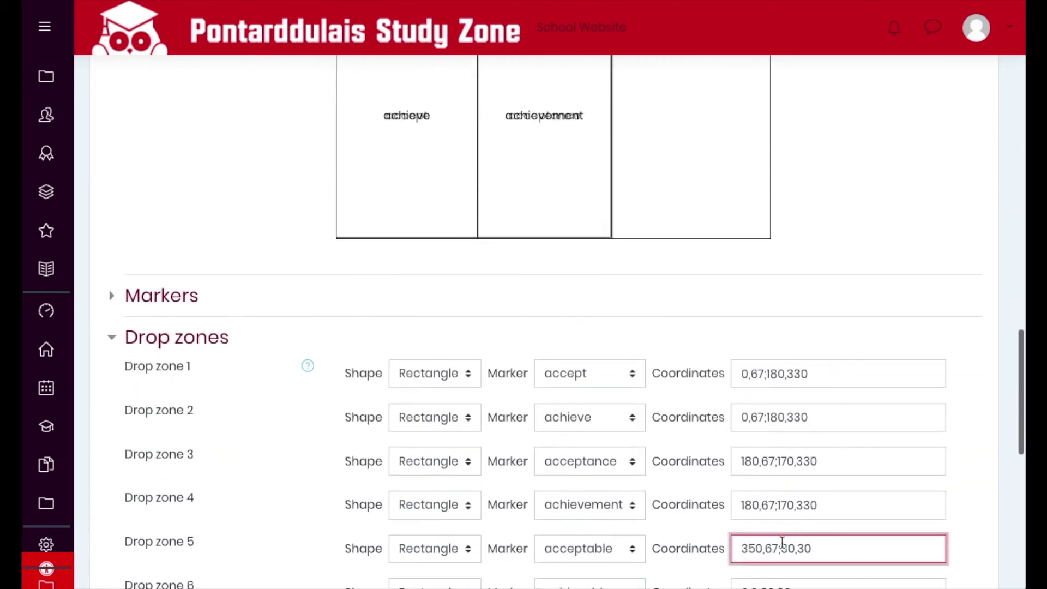
key(BackSpace)
text(5)
- Set the size of drop zone 5 to 170,330
click(795, 548)
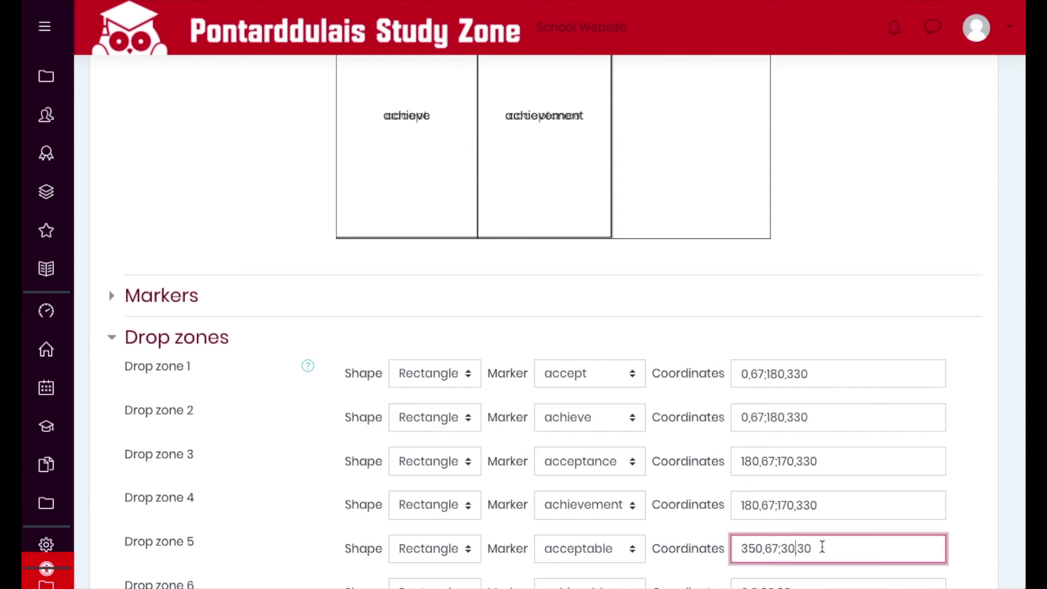
key(BackSpace)
key(BackSpace)
text(170)
click(810, 549)
text(3)
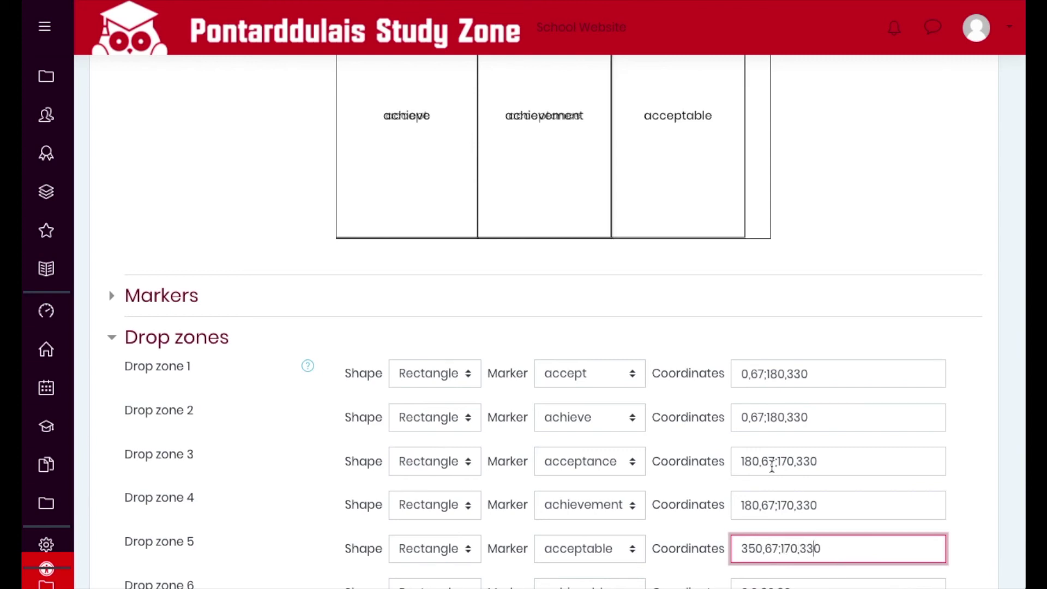
- Widen drop zone 5 to 200 so that it covers the whole Adjectives column
click(791, 548)
key(BackSpace)
key(BackSpace)
text(20)
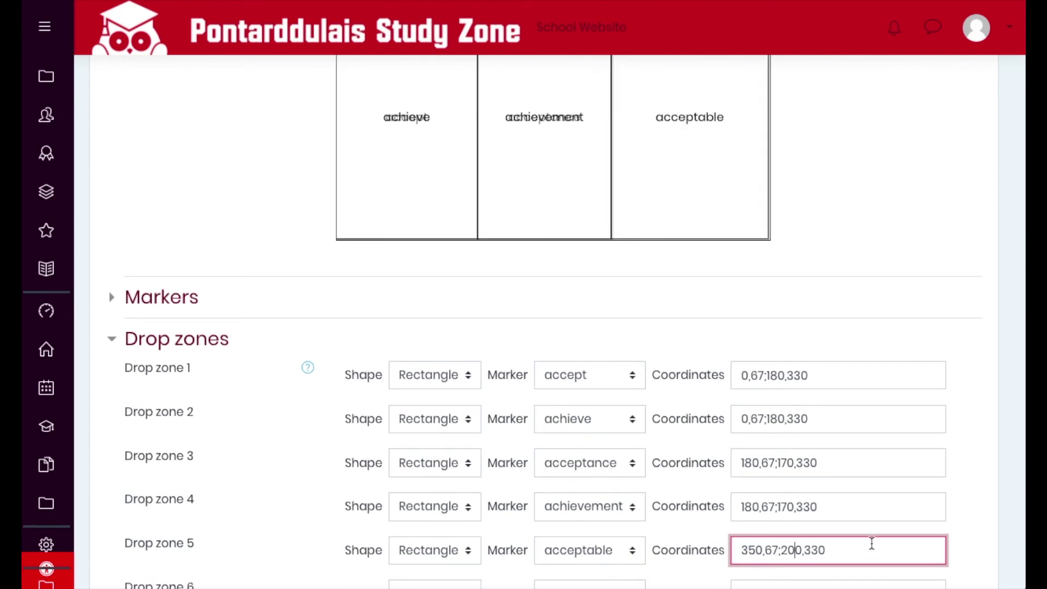
- Copy the coordinates of drop zone 5 into drop zone 6 and check the zones in the preview
key(ctrl+a)
scroll(701, 535, down, 3)
click(736, 465)
key(ctrl+a)
key(ctrl+v)
scroll(696, 396, up, 6)
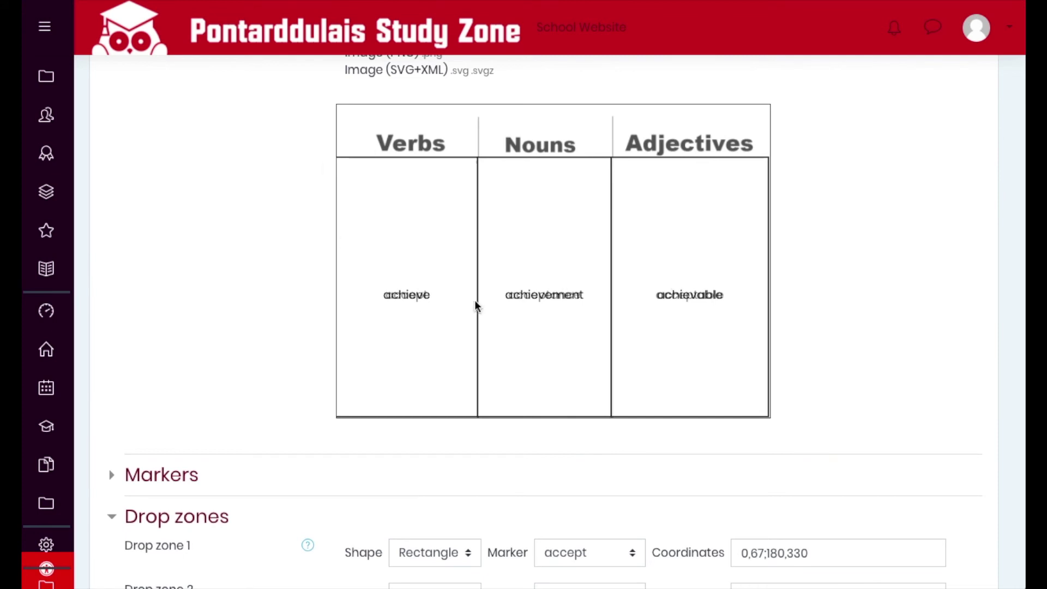
scroll(413, 299, down, 6)
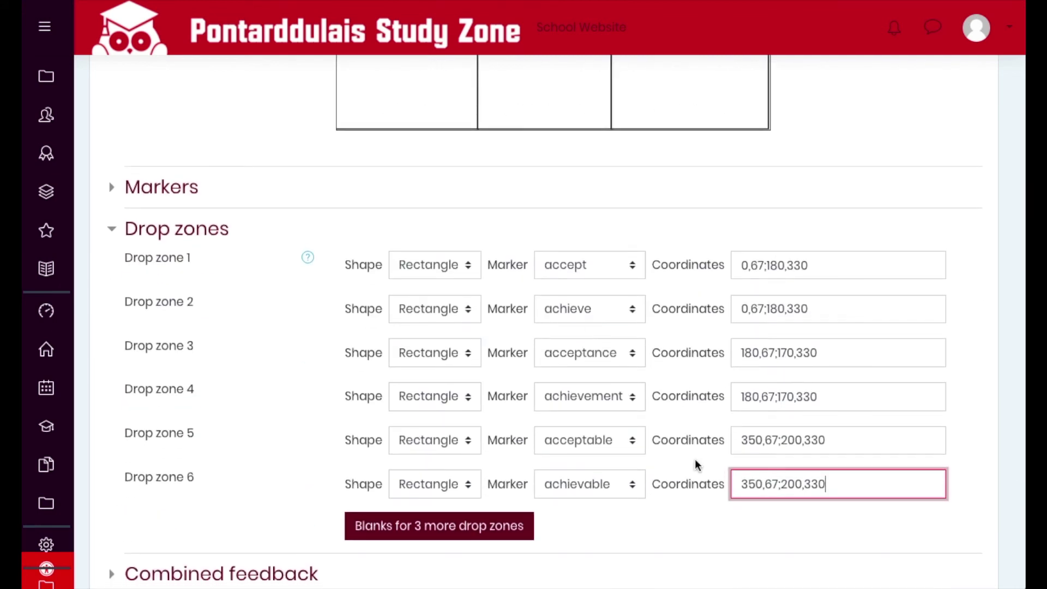
- Add the tags "verbs", "nouns" and "adjectives" to the question
scroll(695, 460, down, 3)
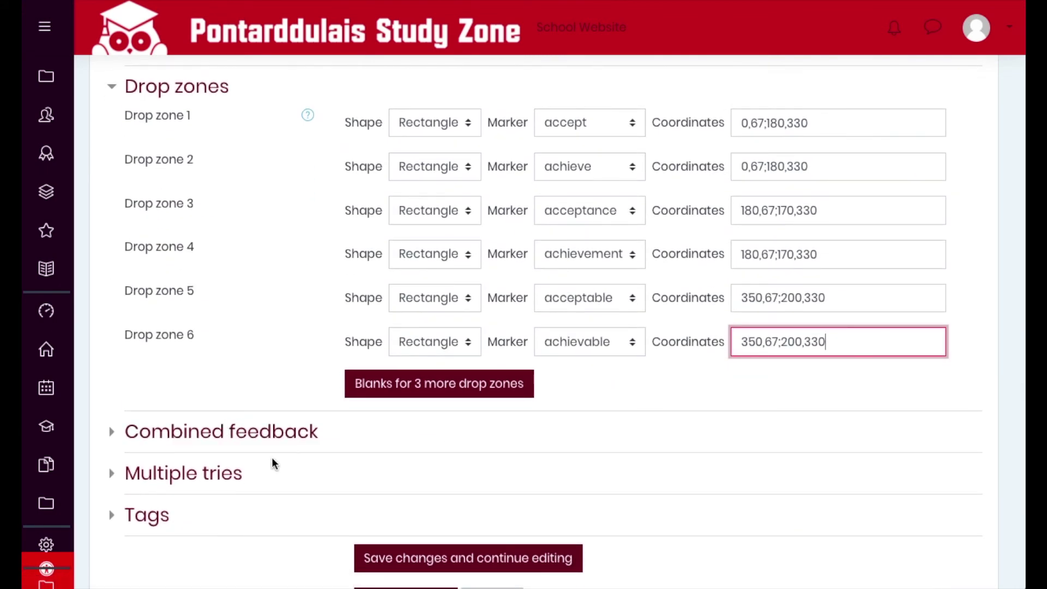
click(119, 522)
scroll(327, 489, down, 3)
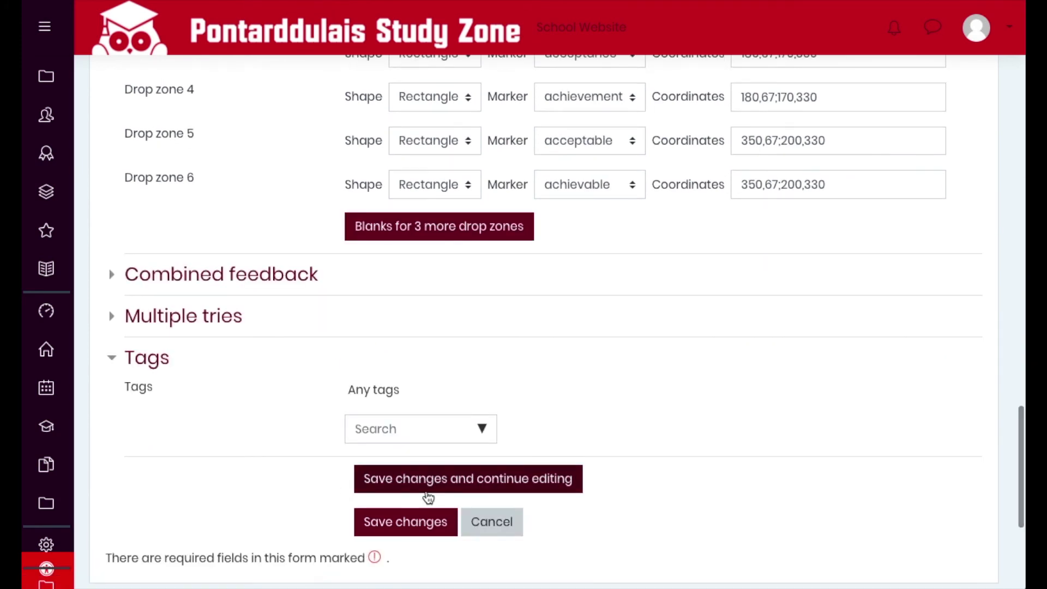
click(396, 437)
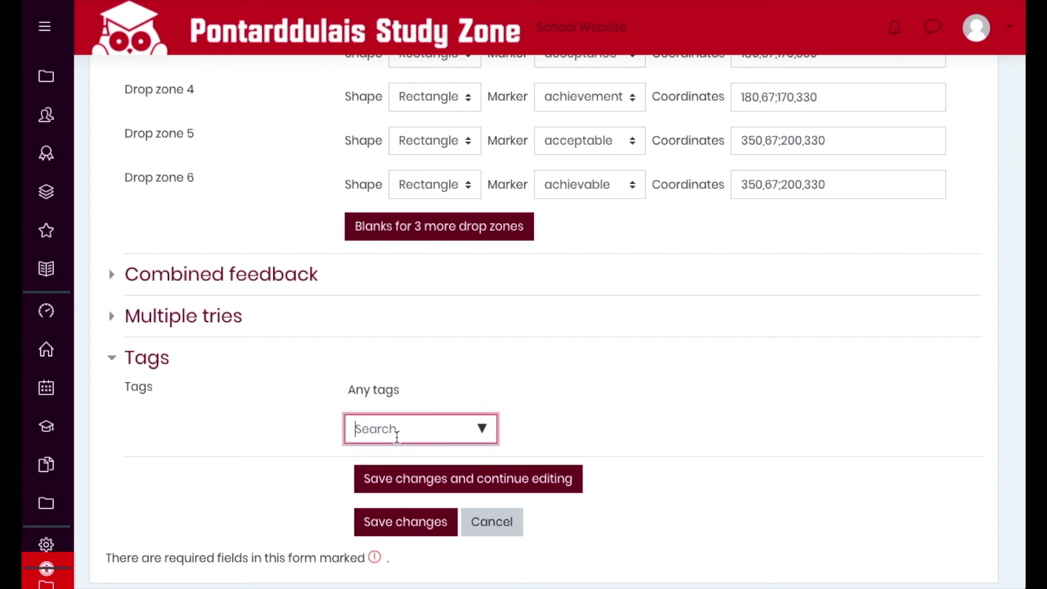
text(verbs)
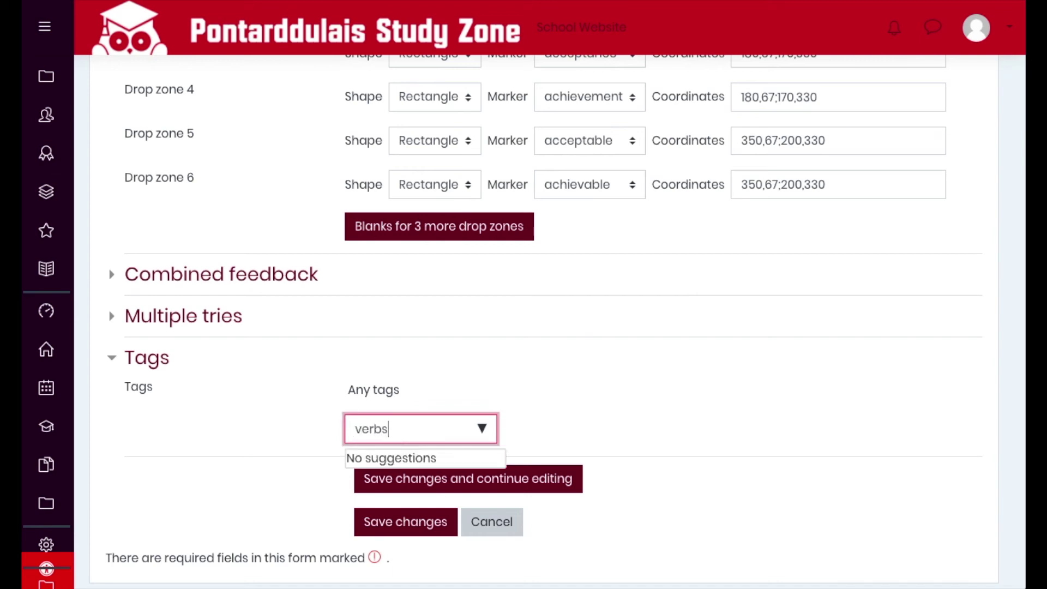
key(Return)
text(nouns)
key(Return)
text(adjectives)
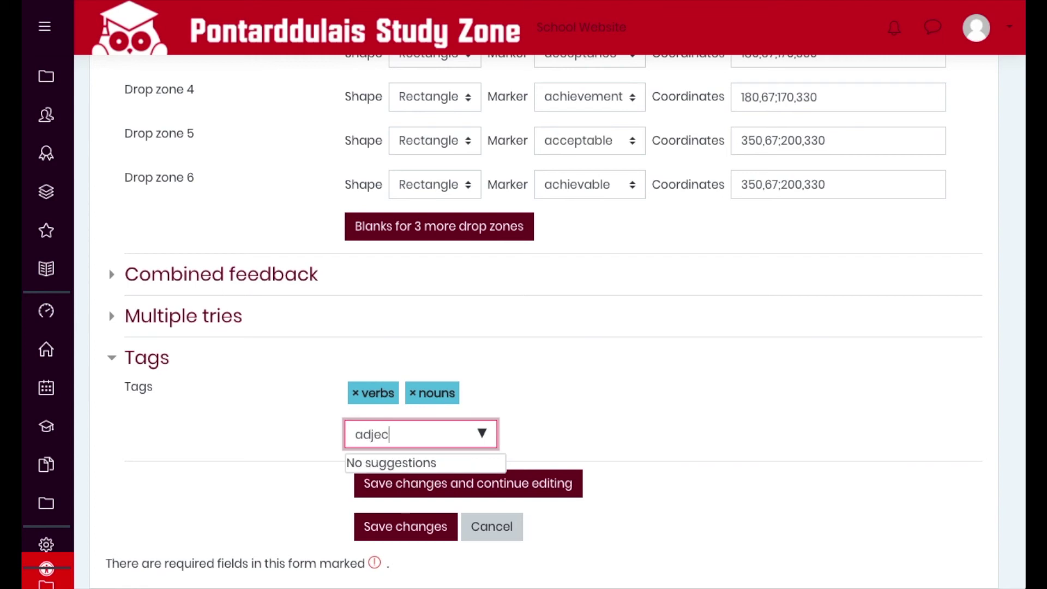
key(Return)
- Insert the answer table of verbs, nouns, adjectives and adverbs into the question's general feedback
scroll(547, 325, up, 5)
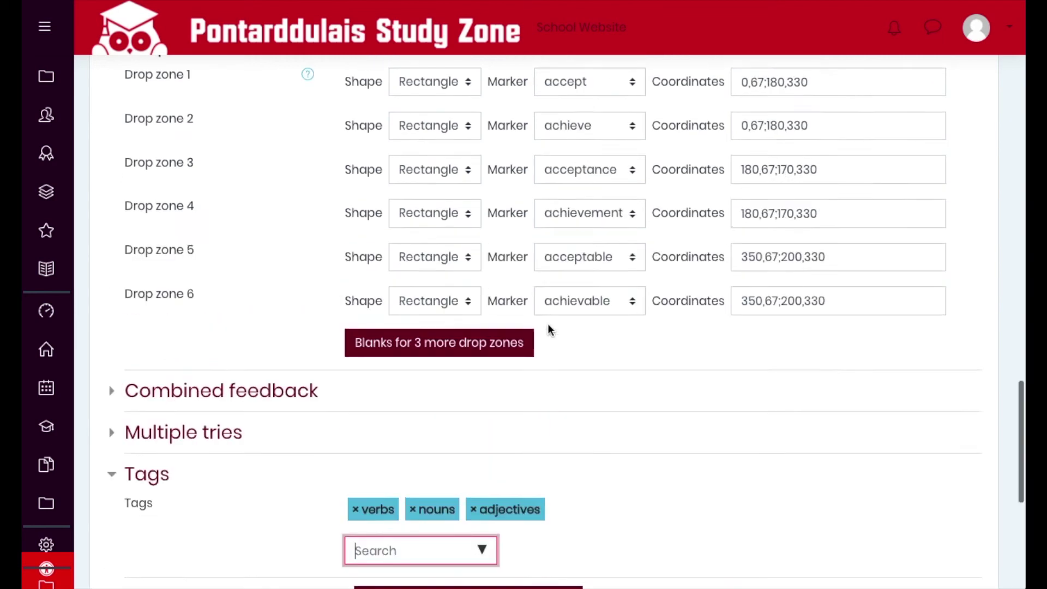
scroll(547, 325, up, 6)
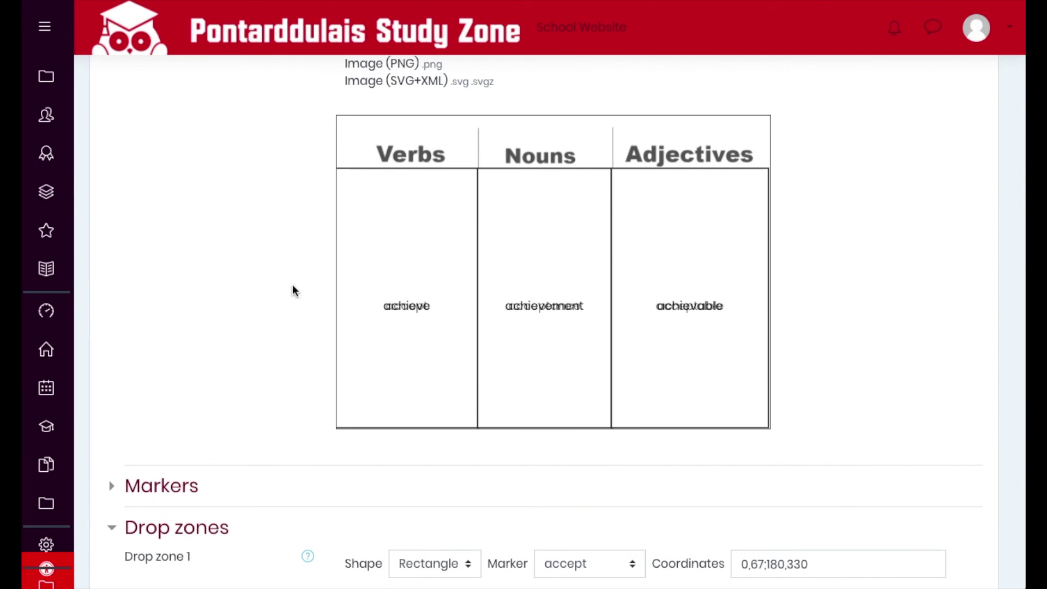
scroll(293, 285, up, 8)
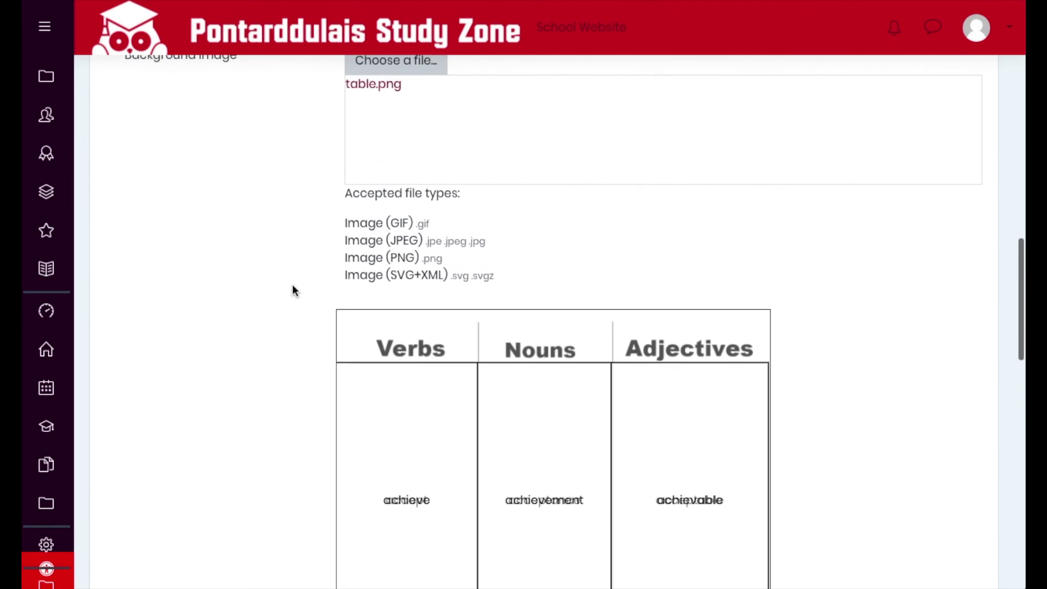
scroll(293, 290, up, 5)
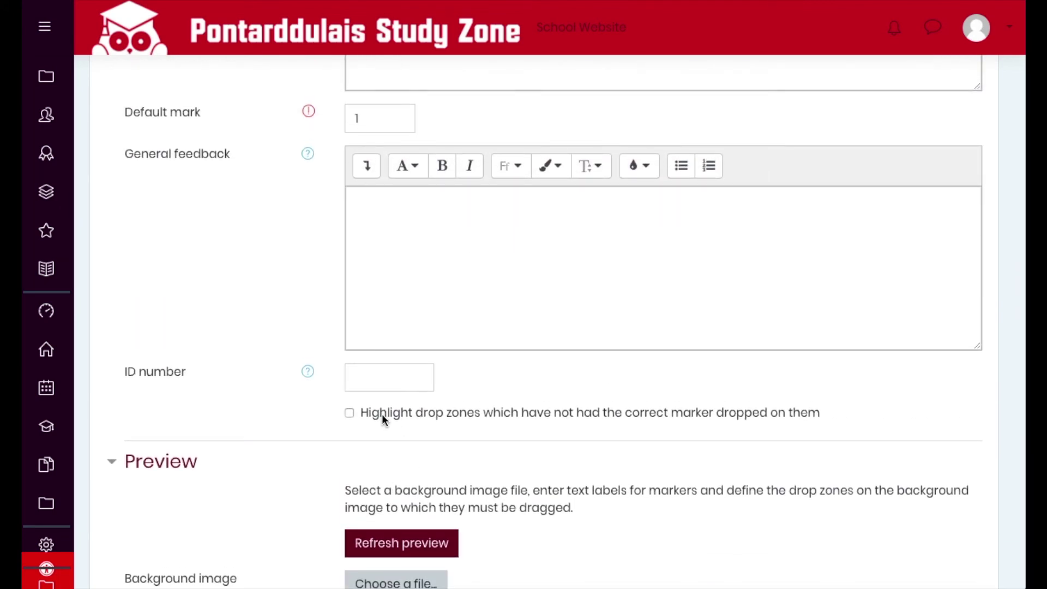
drag(487, 266, 470, 233)
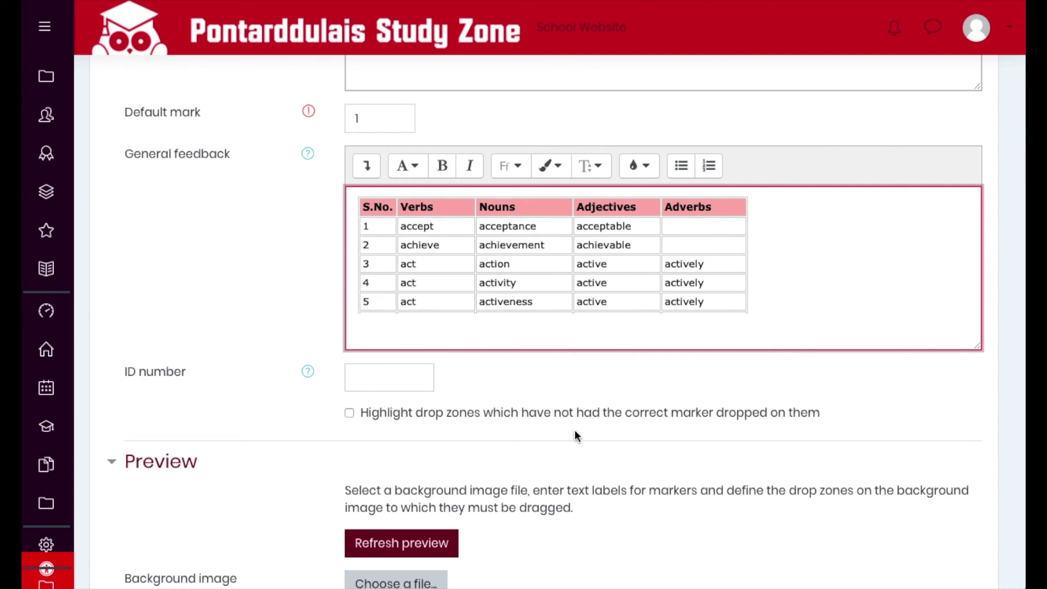
- Save the question's changes and return to editing the English quiz
scroll(321, 362, down, 9)
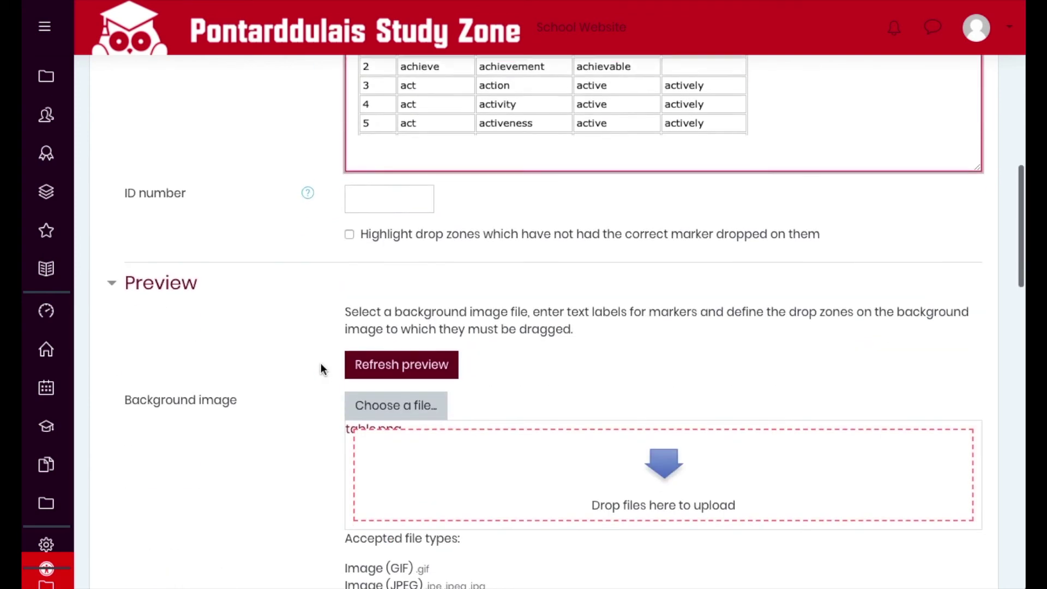
scroll(320, 364, down, 15)
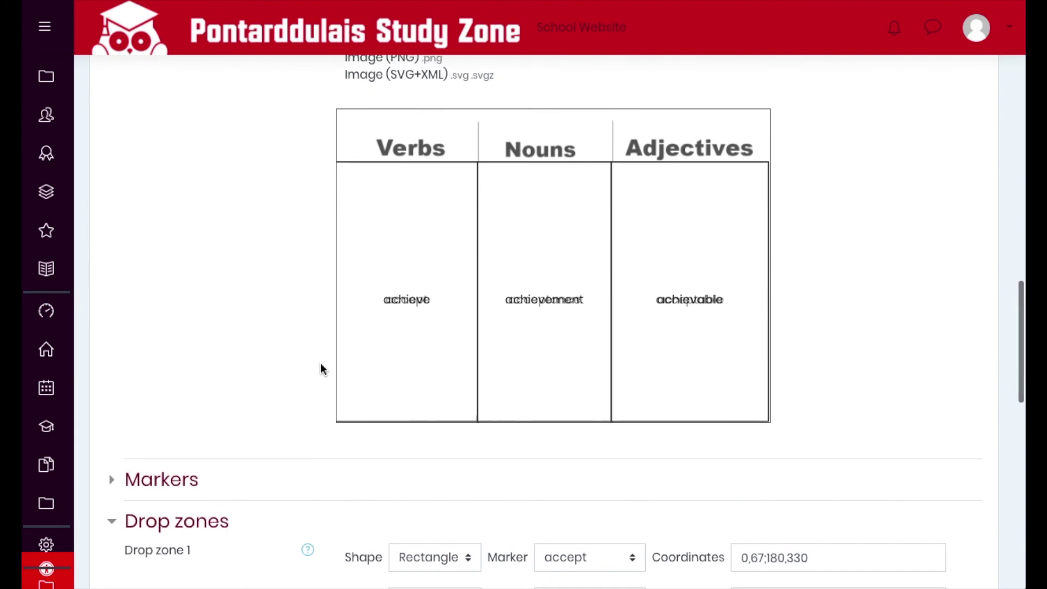
scroll(343, 444, down, 2)
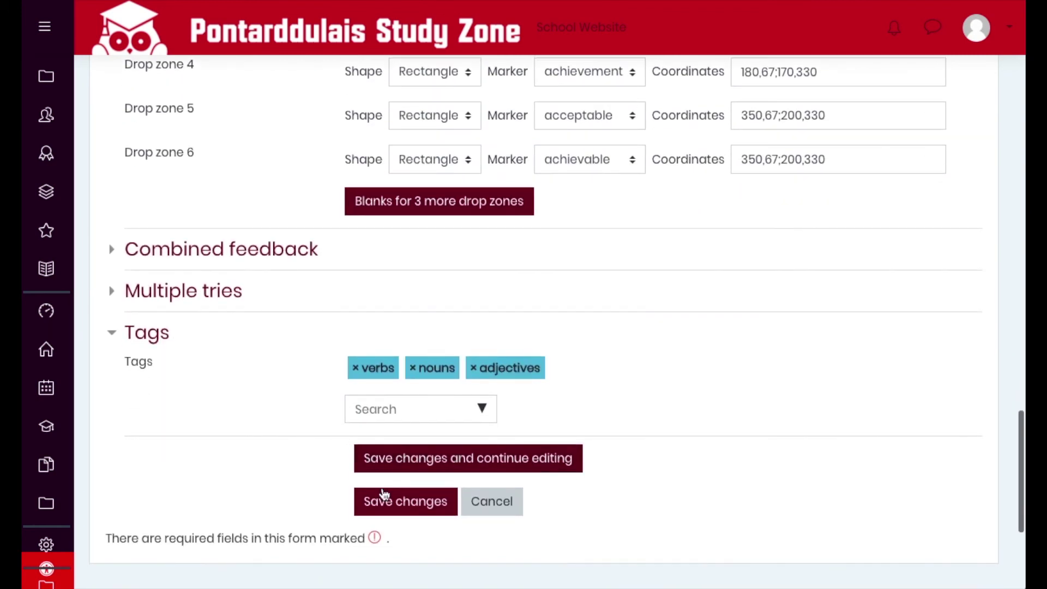
click(385, 497)
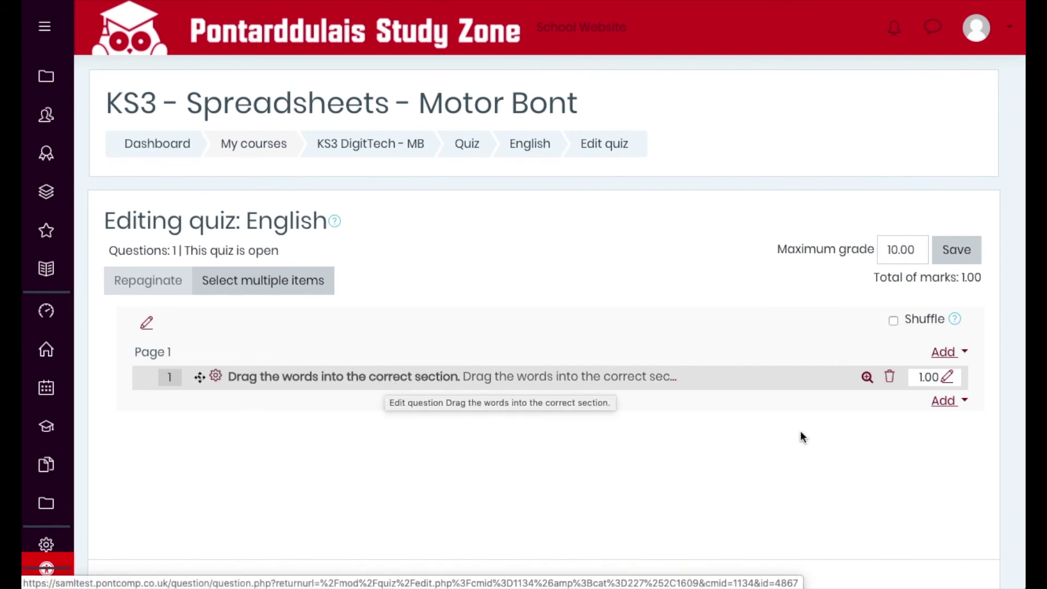
- Set the mark of the drag the words question to 6
click(948, 379)
text(6)
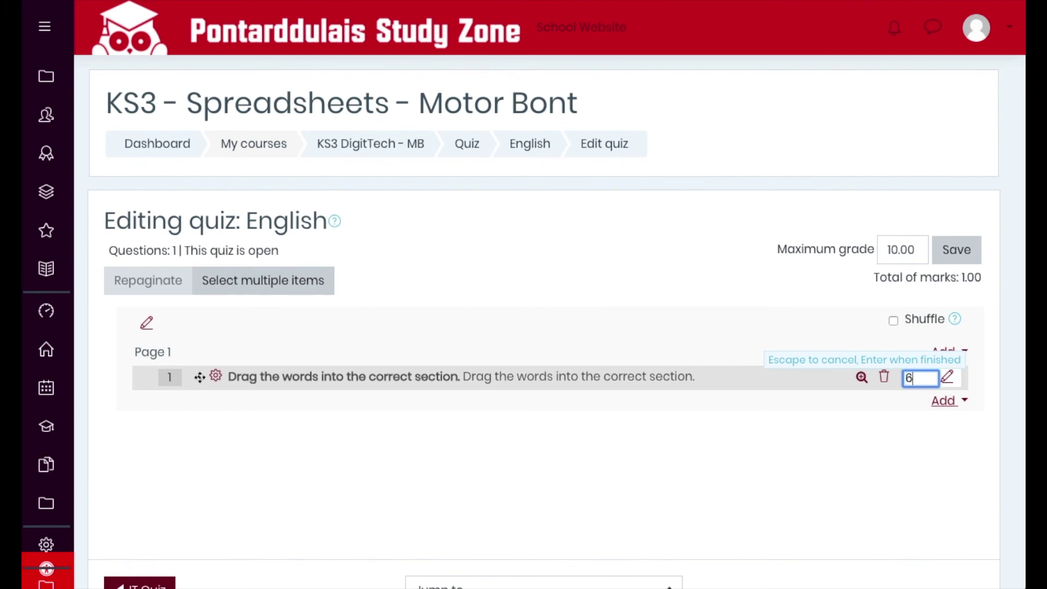
key(Return)
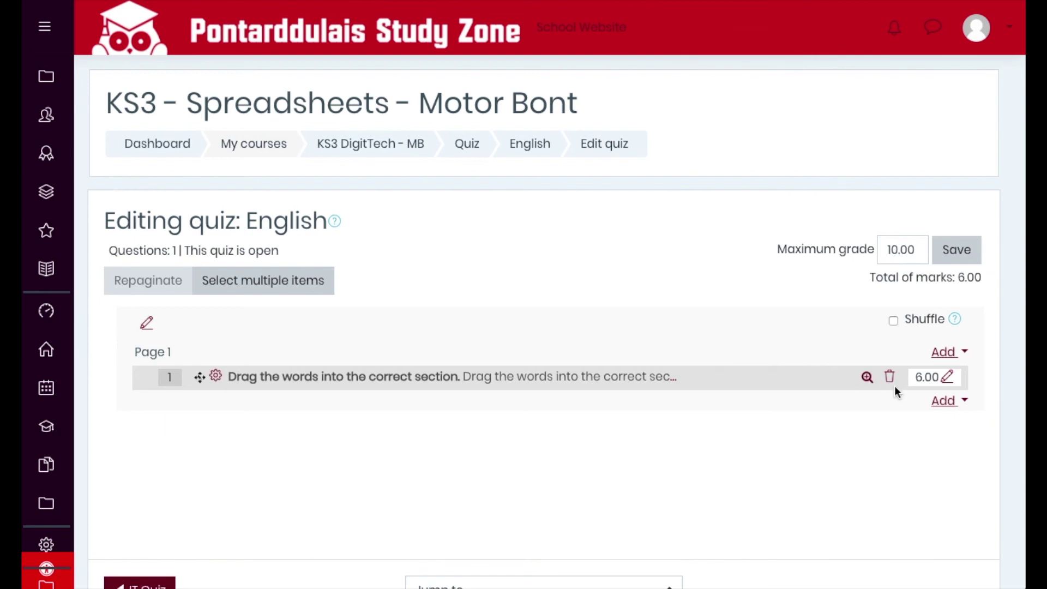
- Start a preview of the English quiz and place "accept" and "achieve" under Verbs and "achievement" under Nouns
click(530, 146)
click(543, 326)
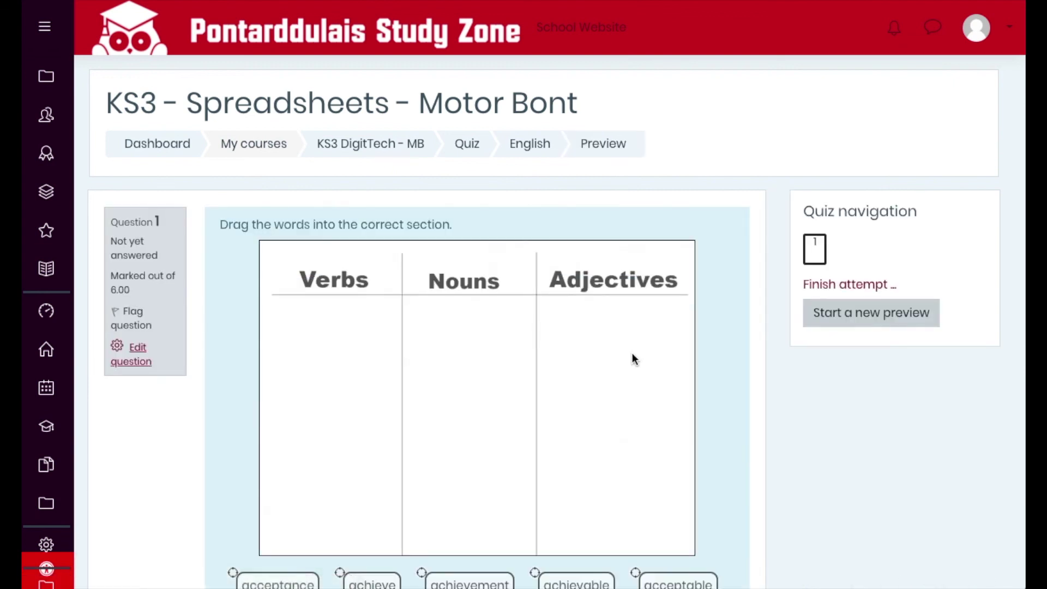
scroll(678, 394, down, 2)
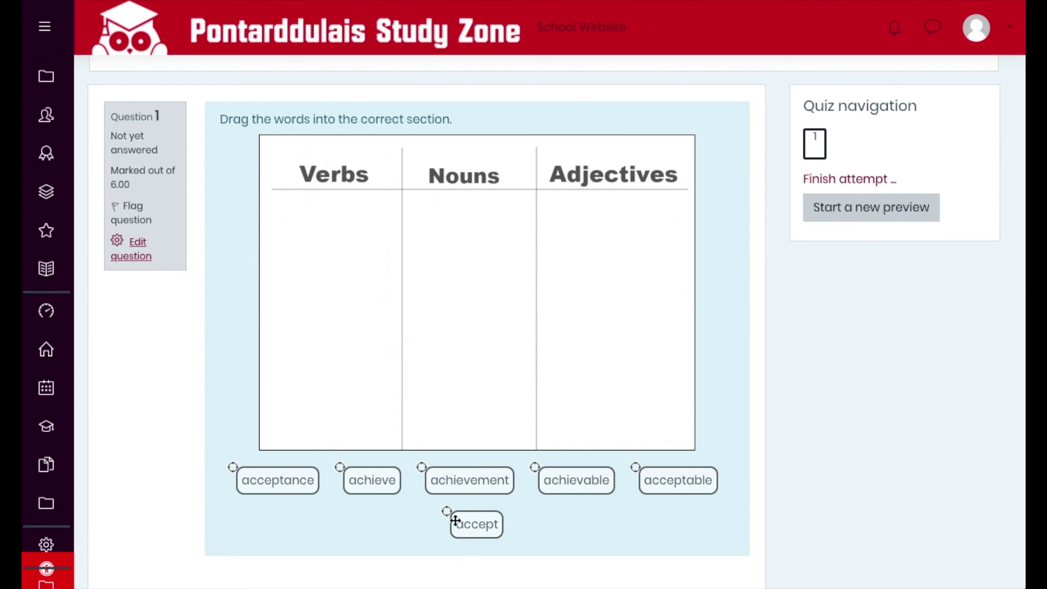
drag(476, 531, 304, 427)
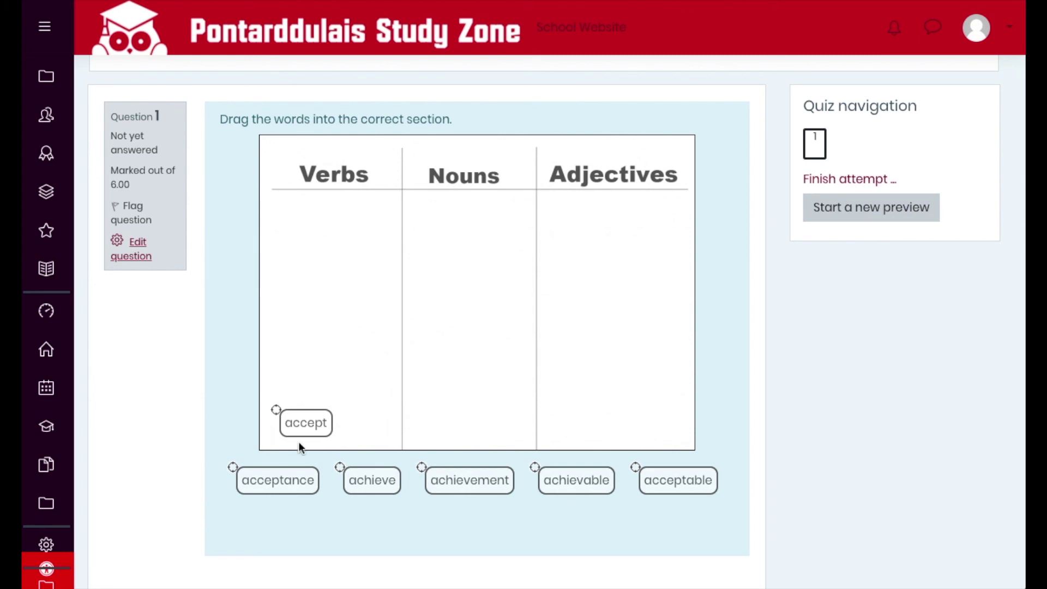
scroll(328, 496, down, 1)
drag(362, 466, 333, 199)
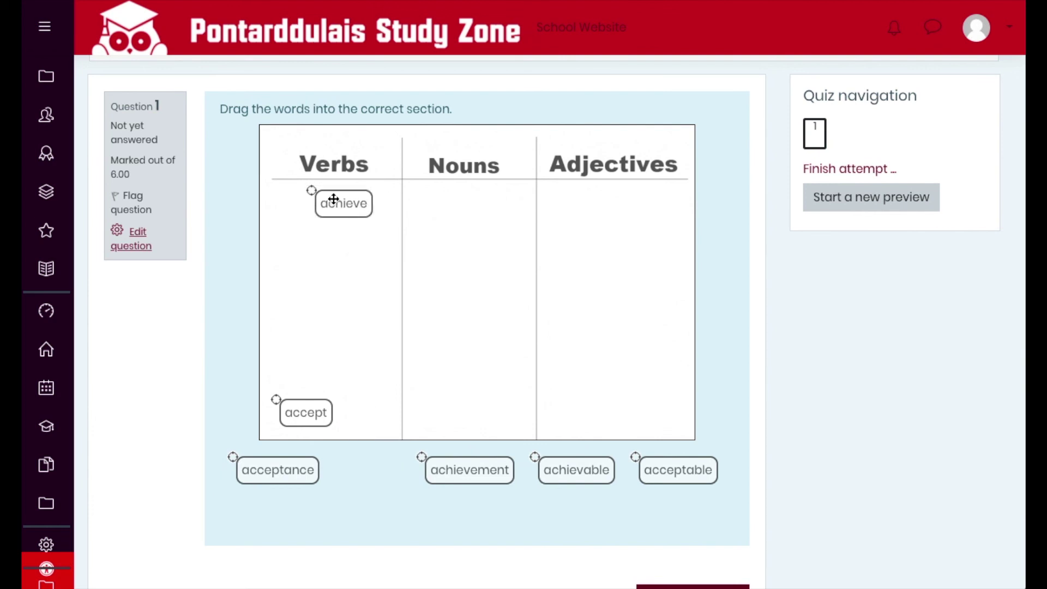
drag(484, 476, 481, 414)
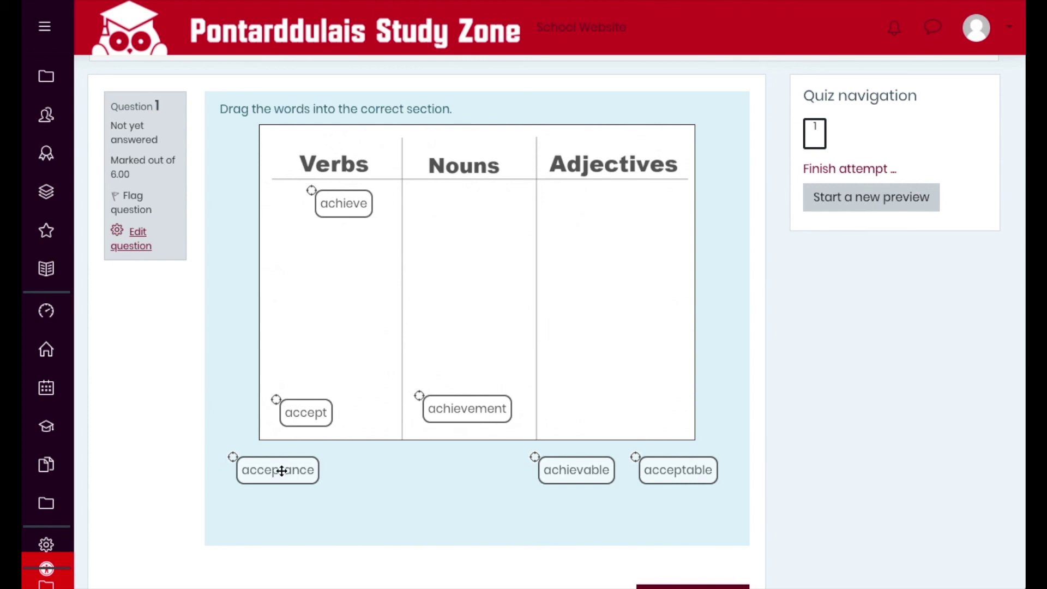